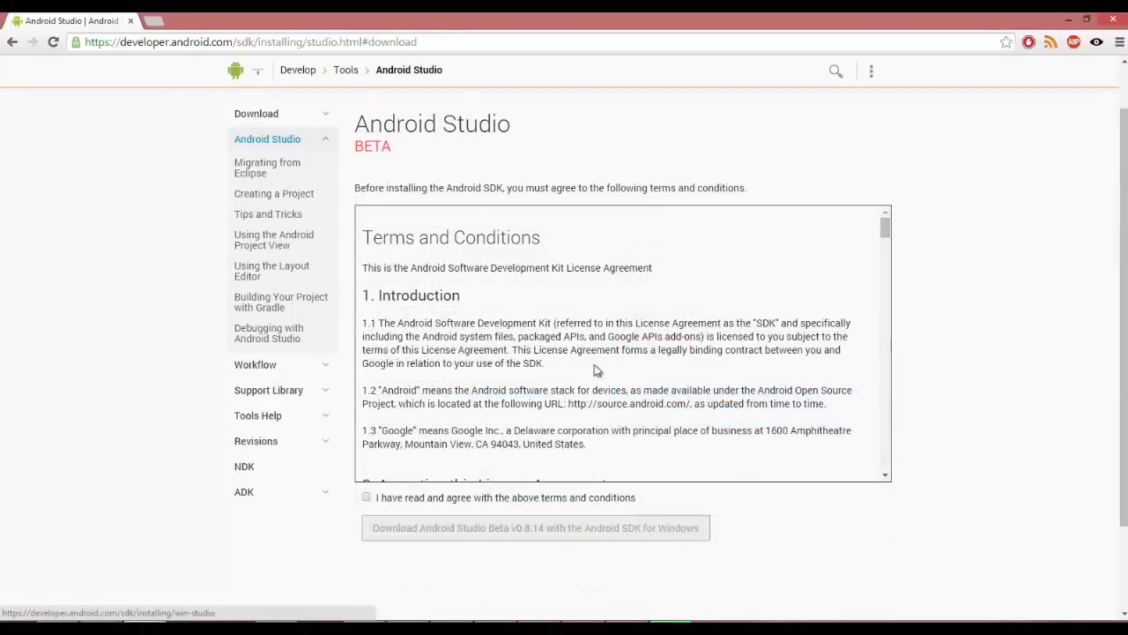
Accept the SDK terms and start downloading Android Studio Beta v0.8.14 with the Android SDK for Windows
left_click(366, 498)
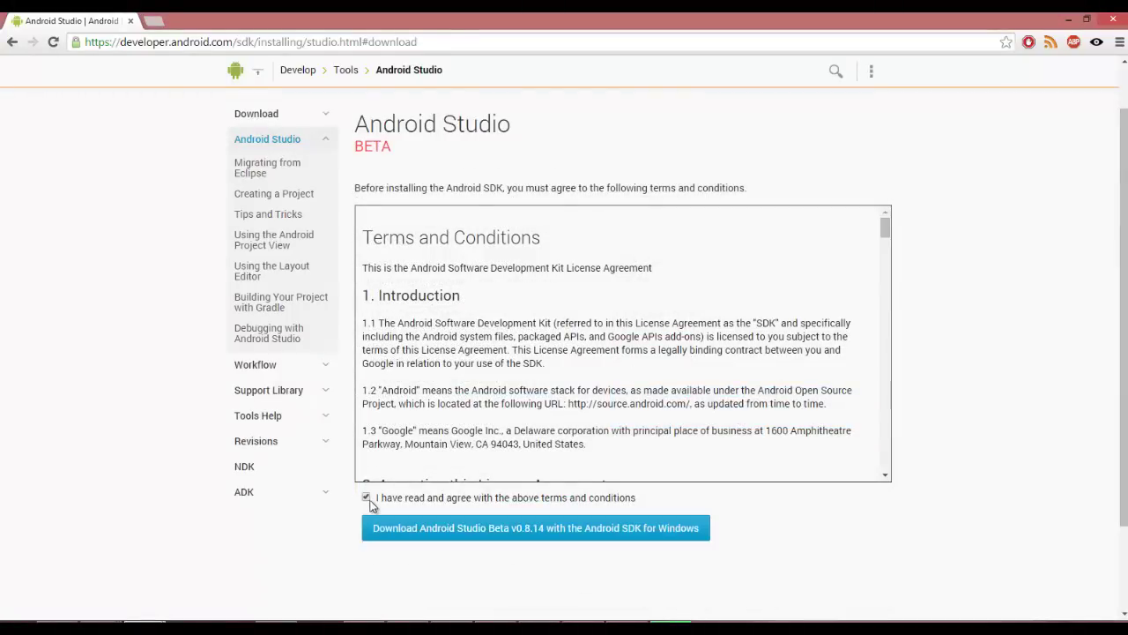
left_click(529, 533)
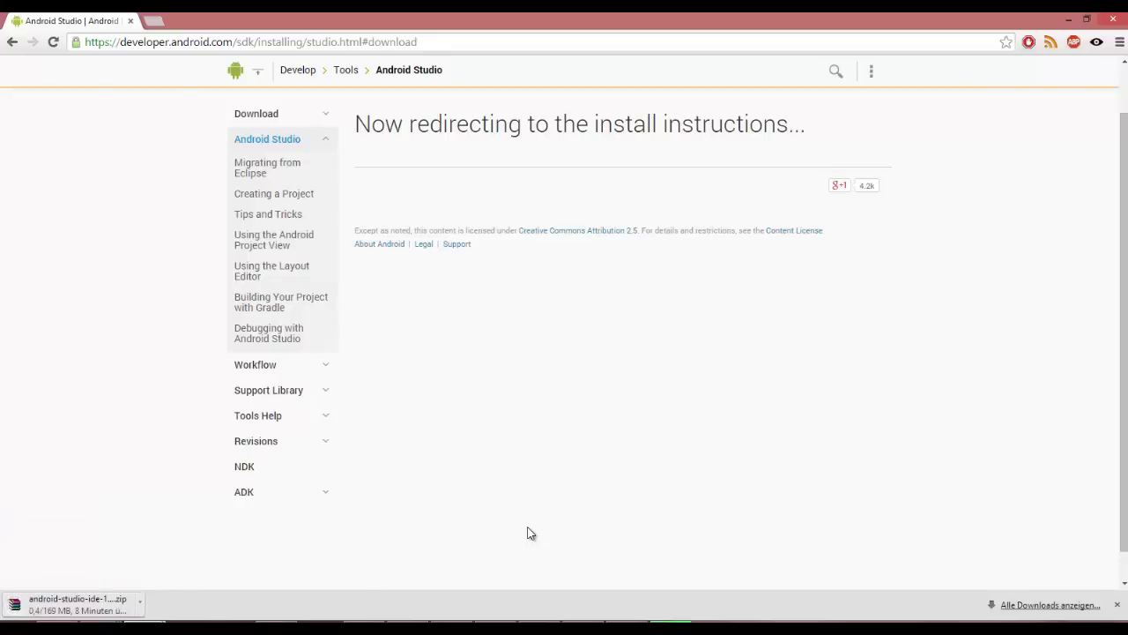
Cancel the running Android Studio zip download and view the Windows setup instructions on the install page
right_click(65, 605)
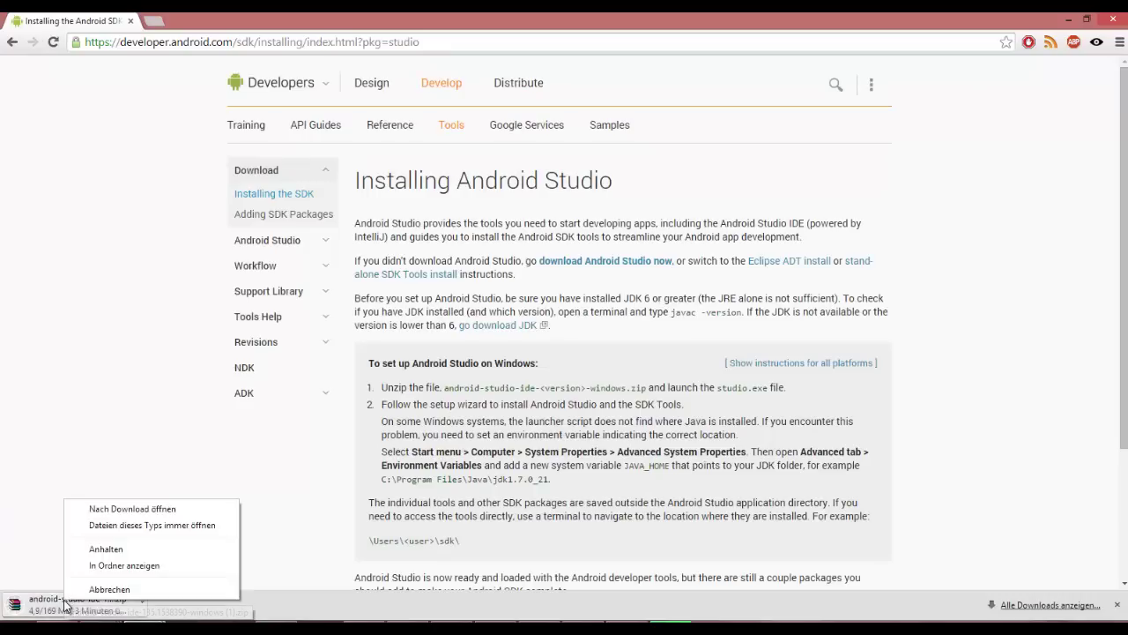
left_click(85, 589)
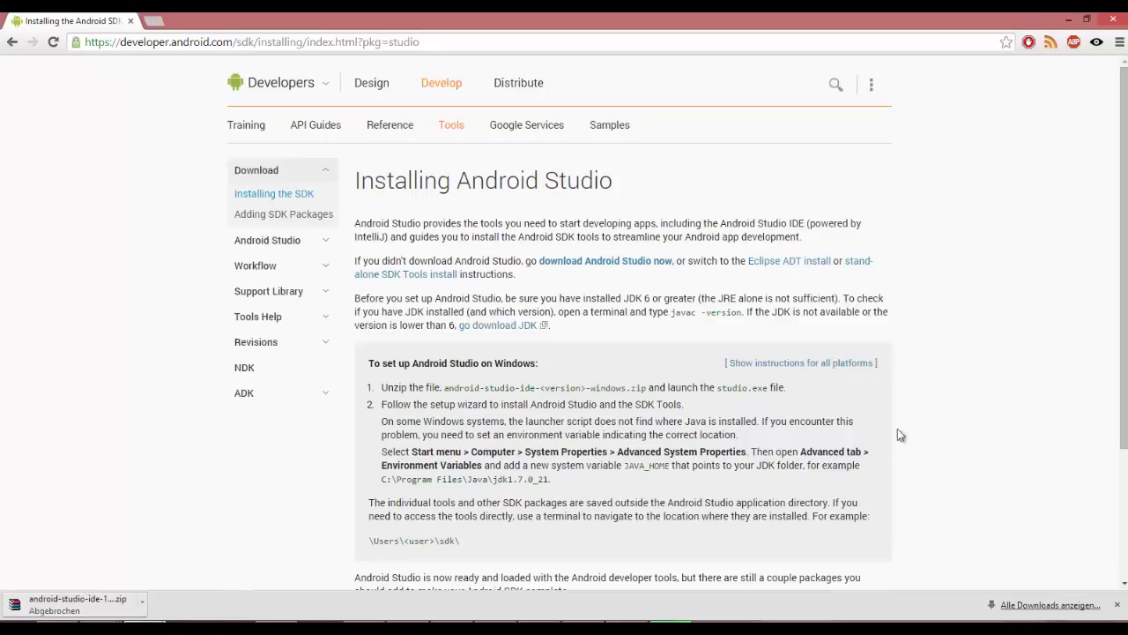
scroll(1040, 408, "down", 1)
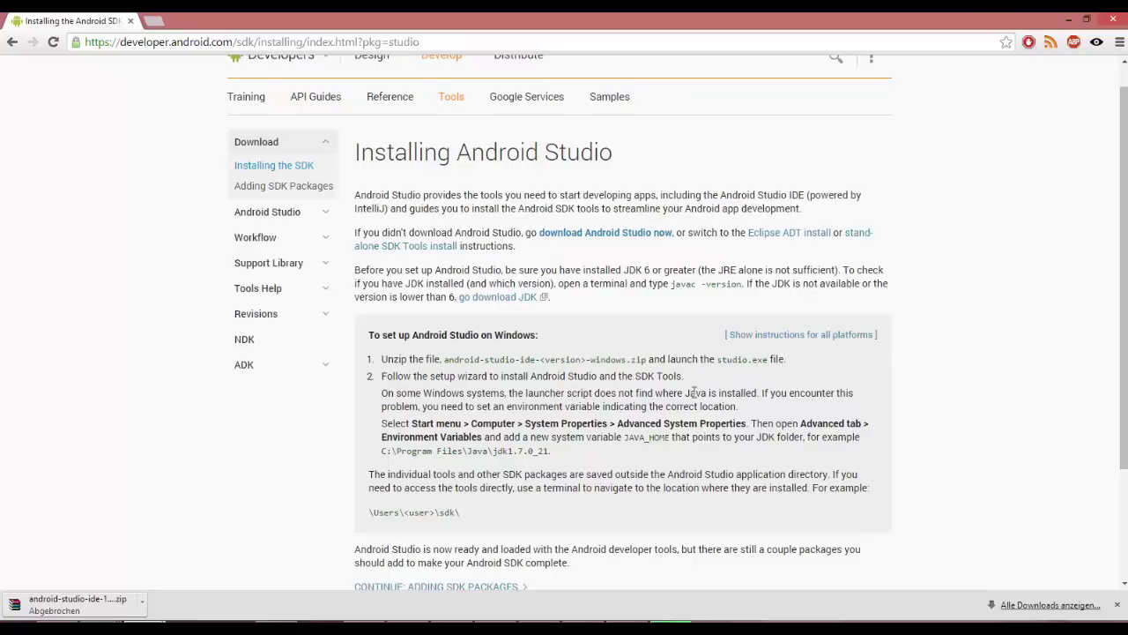
Switch to Total Commander and open the android-studio\bin folder inside android-studio-ide-135.1538390-windows
left_click(145, 628)
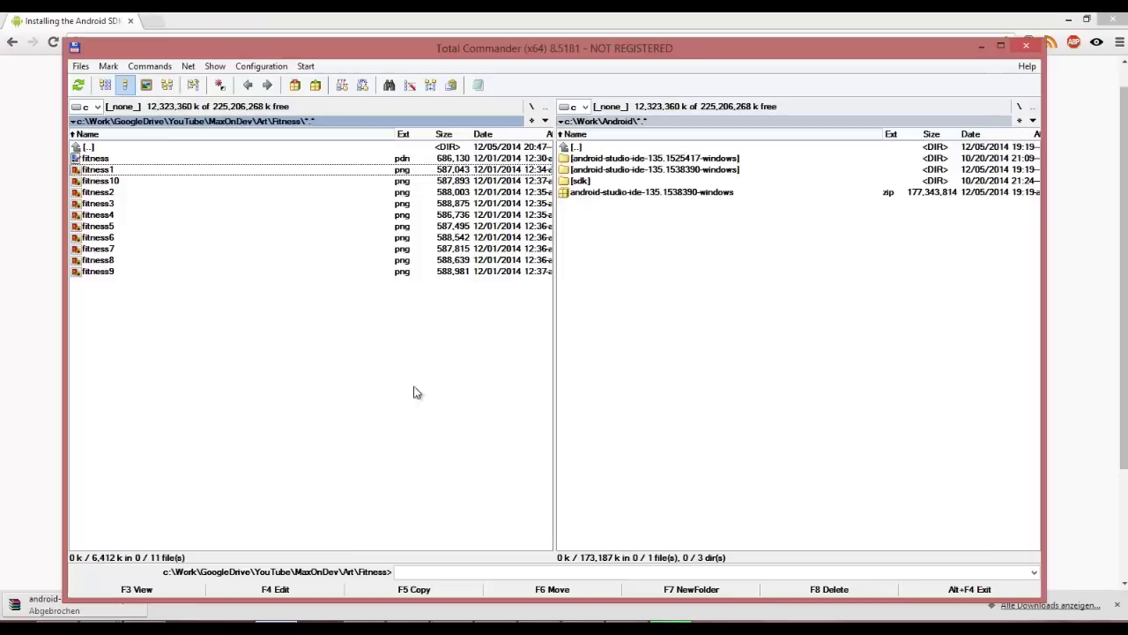
left_click(607, 175)
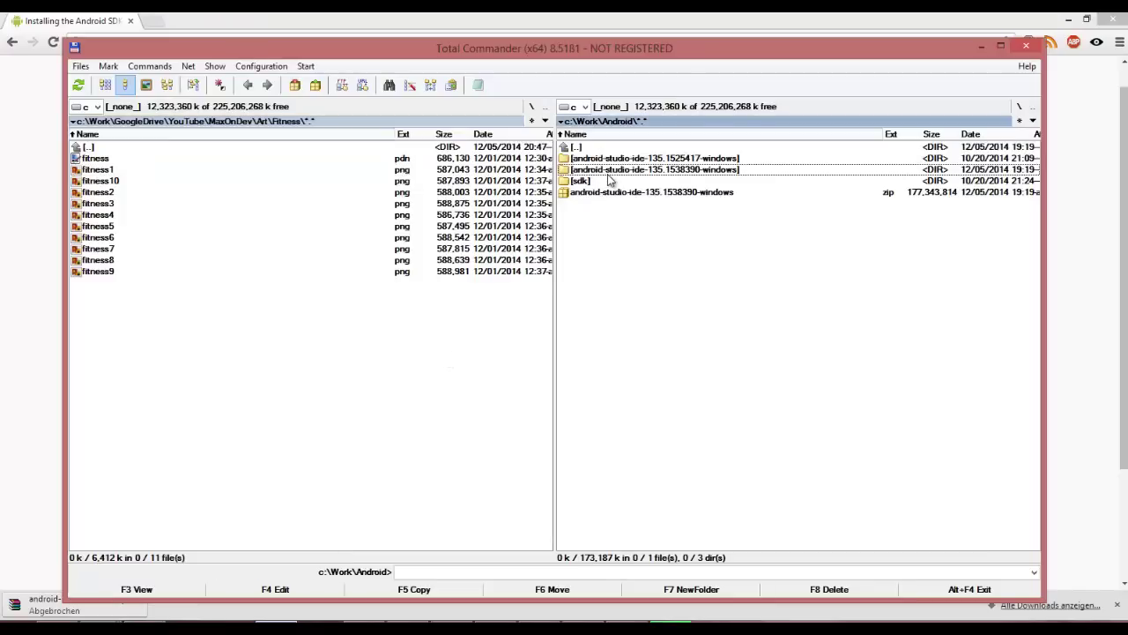
key("Return")
key("Down")
key("Return")
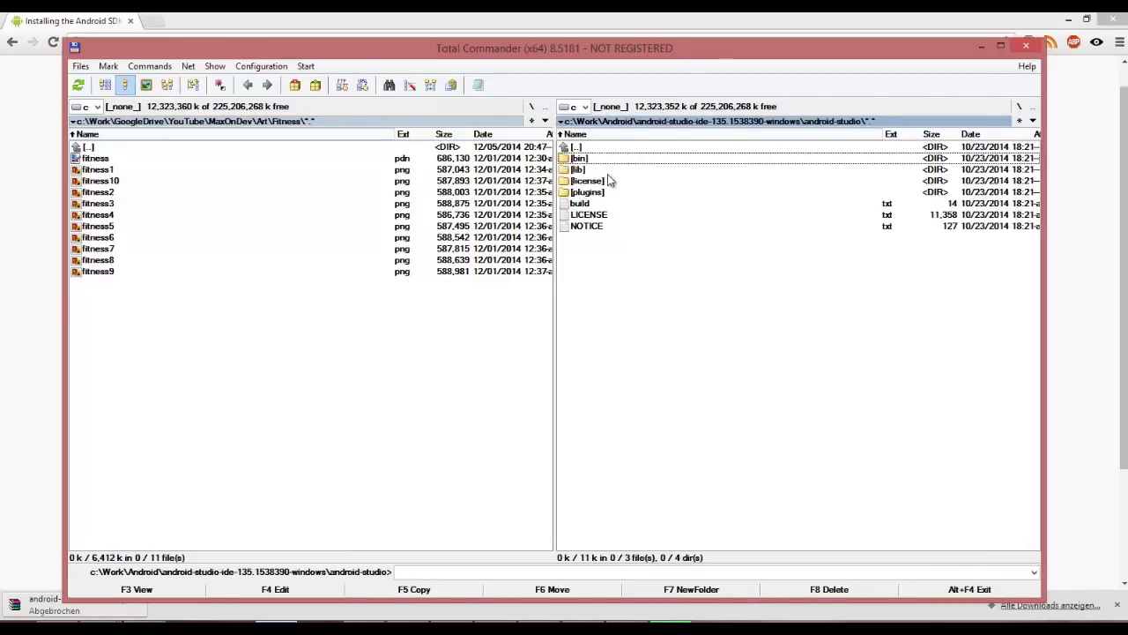
key("Return")
Try to launch Android Studio with studio.exe from the bin folder and dismiss the resulting dialog
key("Down")
key("Down")
key("Down")
key("Down")
key("Down")
key("Down")
key("Down")
key("Down")
key("Down")
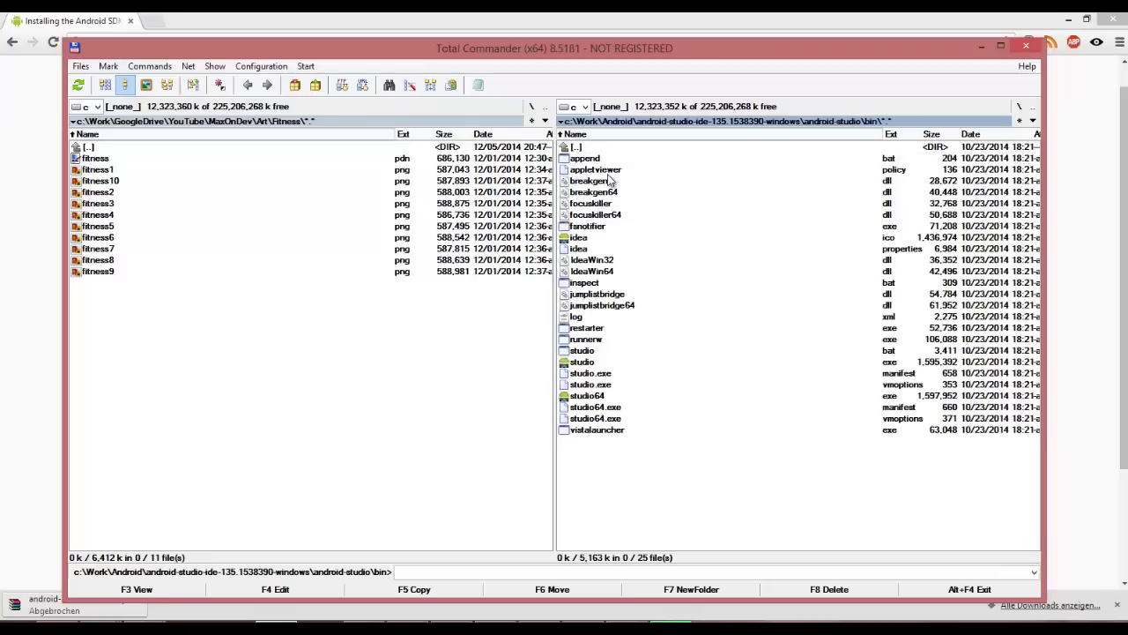
key("Down")
key("Down")
key("Down")
key("Down")
key("Down")
key("Down")
key("Down")
key("Down")
key("Down")
key("Down")
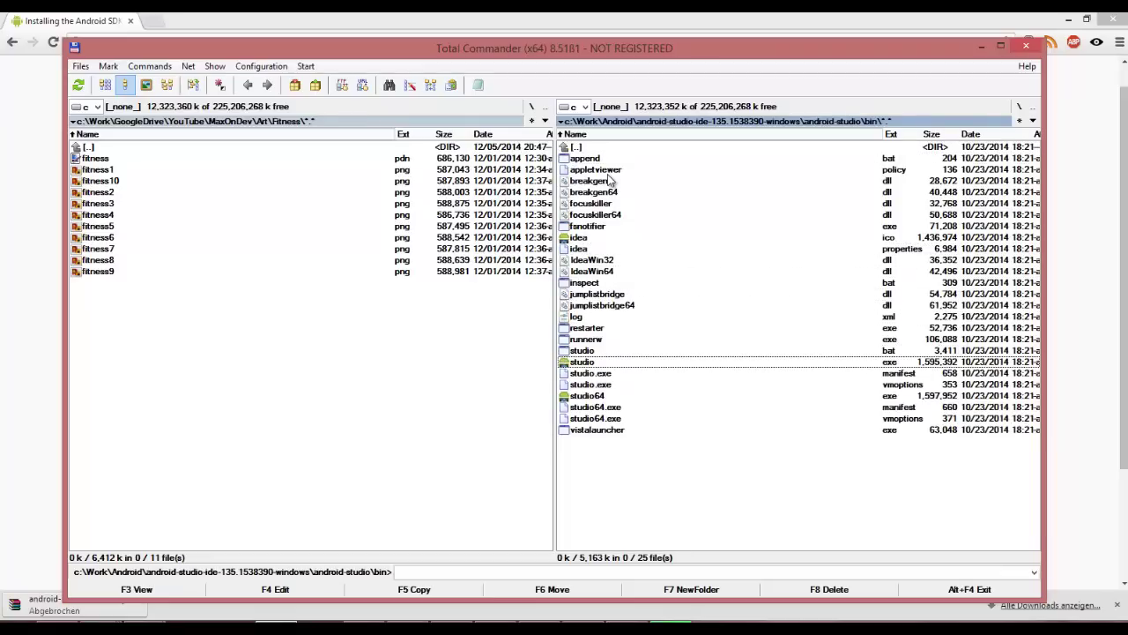
key("Return")
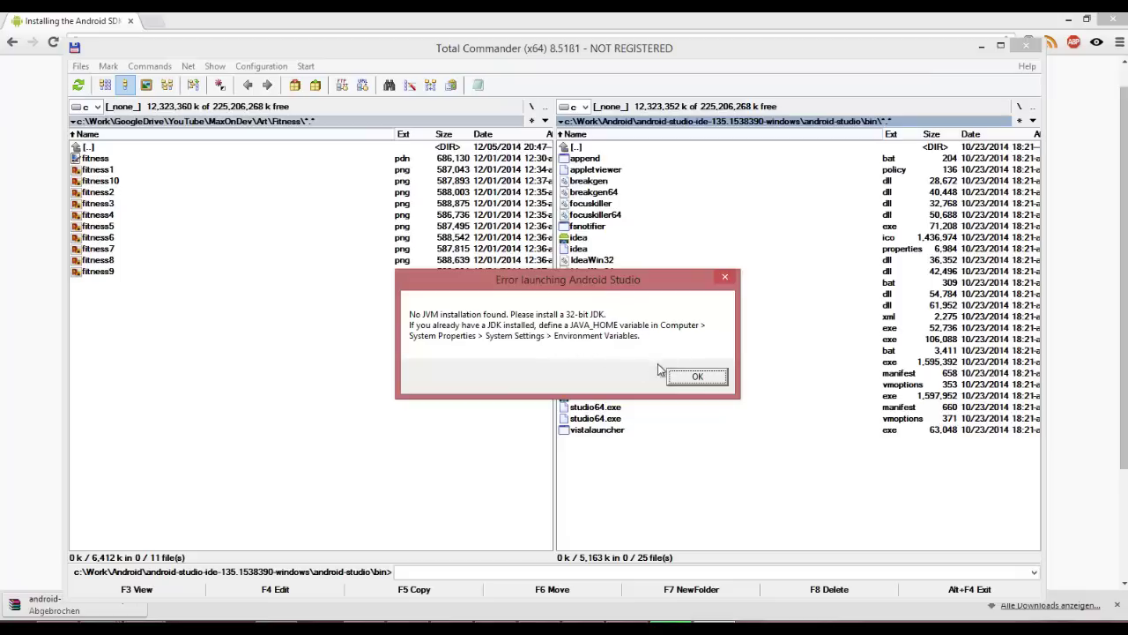
left_click(686, 377)
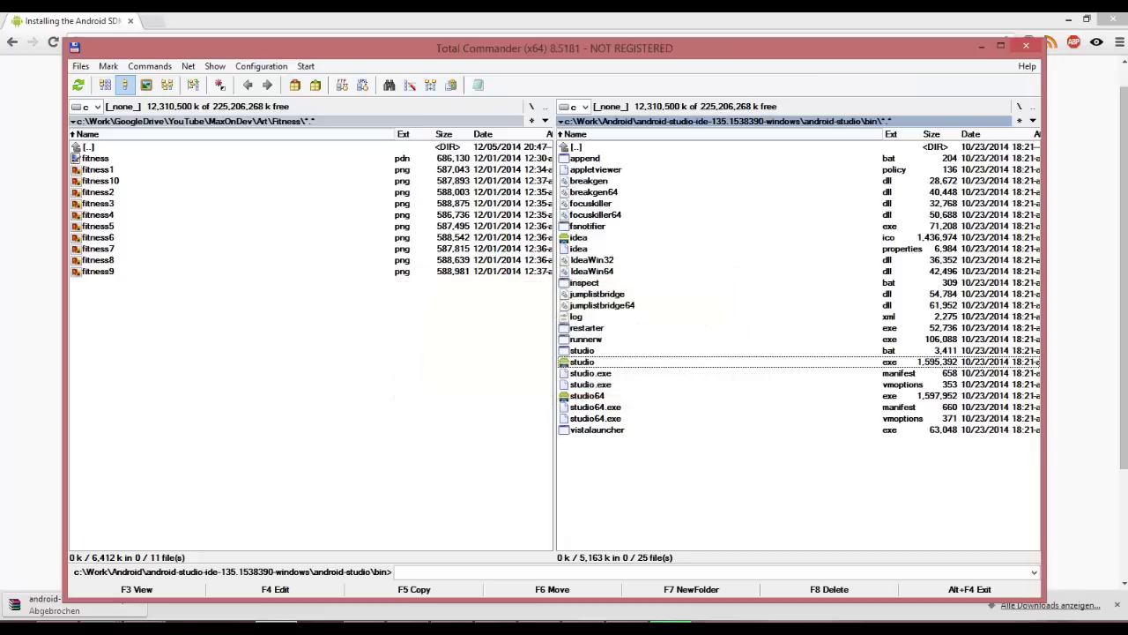
Search Windows for "enviro" and open the environment variables editor for the account
mouse_move(1127, 7)
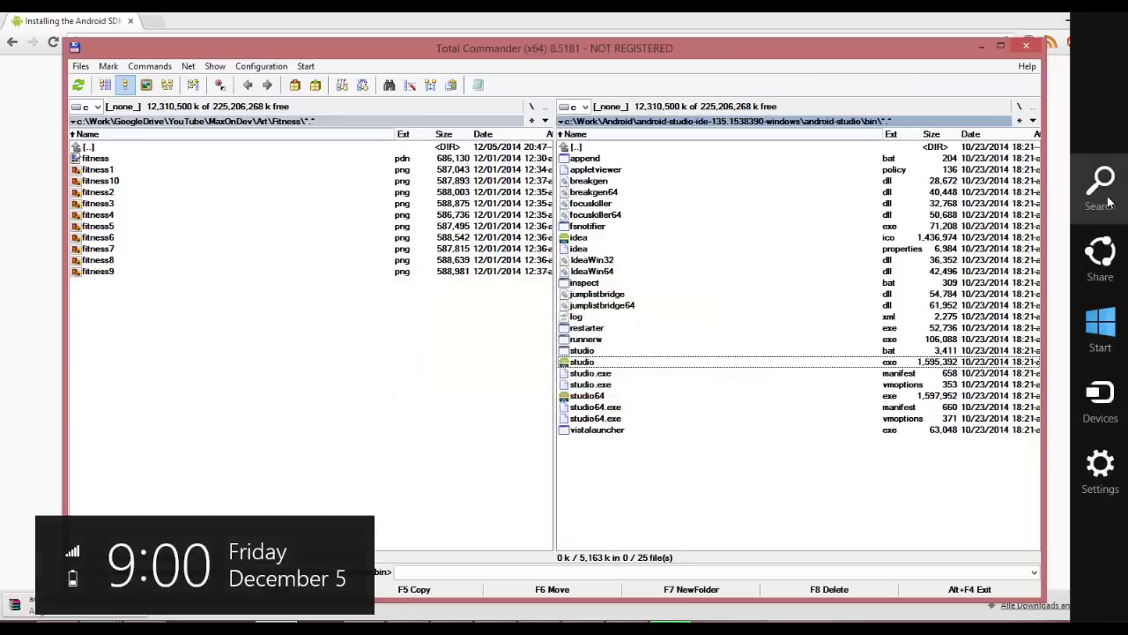
left_click(1109, 196)
type("enviro")
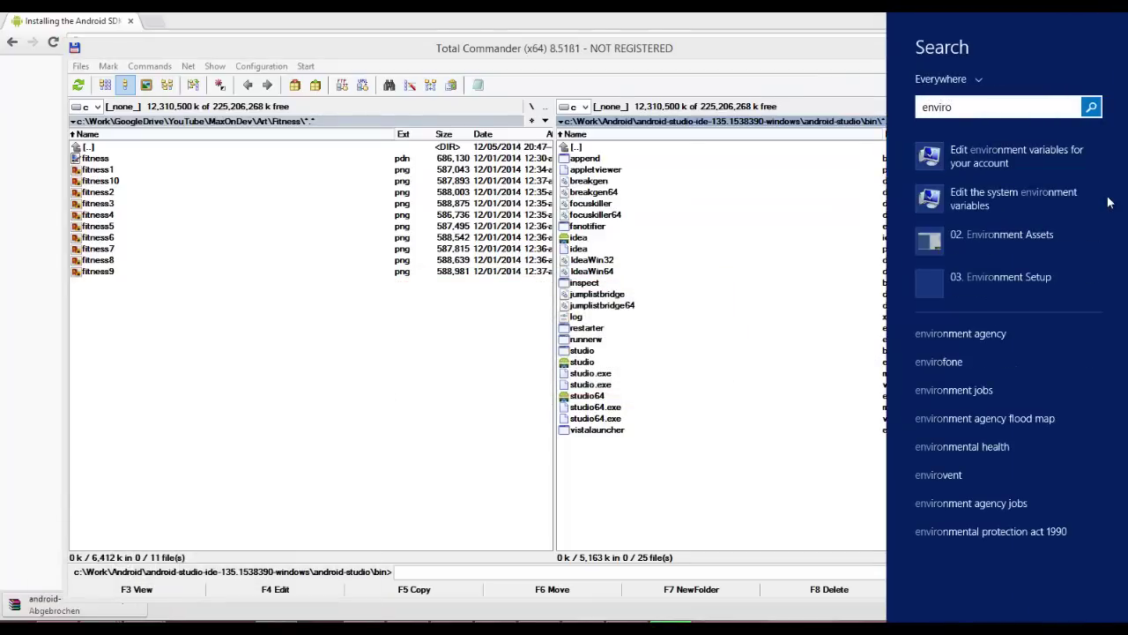
left_click(976, 155)
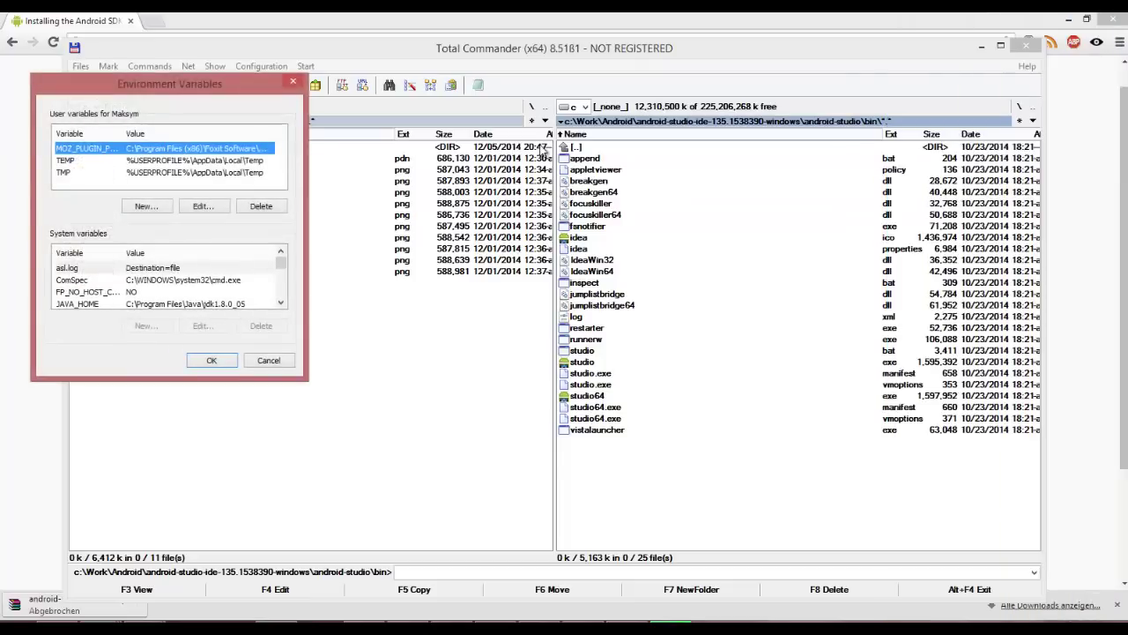
Check the JDK_HOME and JAVA_HOME entries among the system variables
left_click_drag(181, 95, 248, 90)
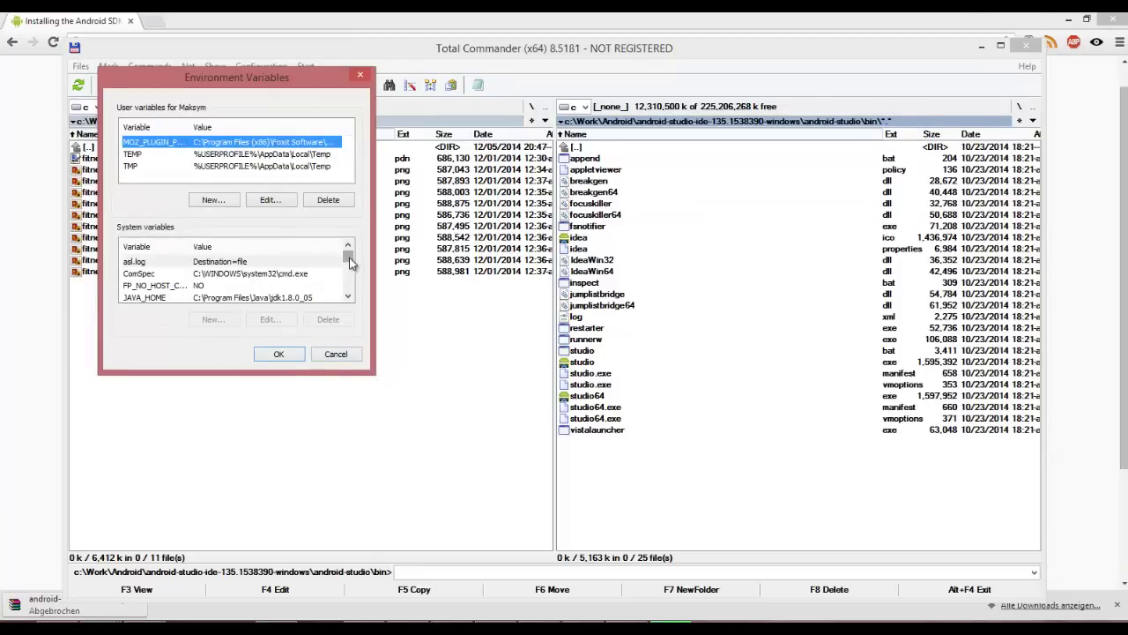
left_click_drag(349, 264, 350, 267)
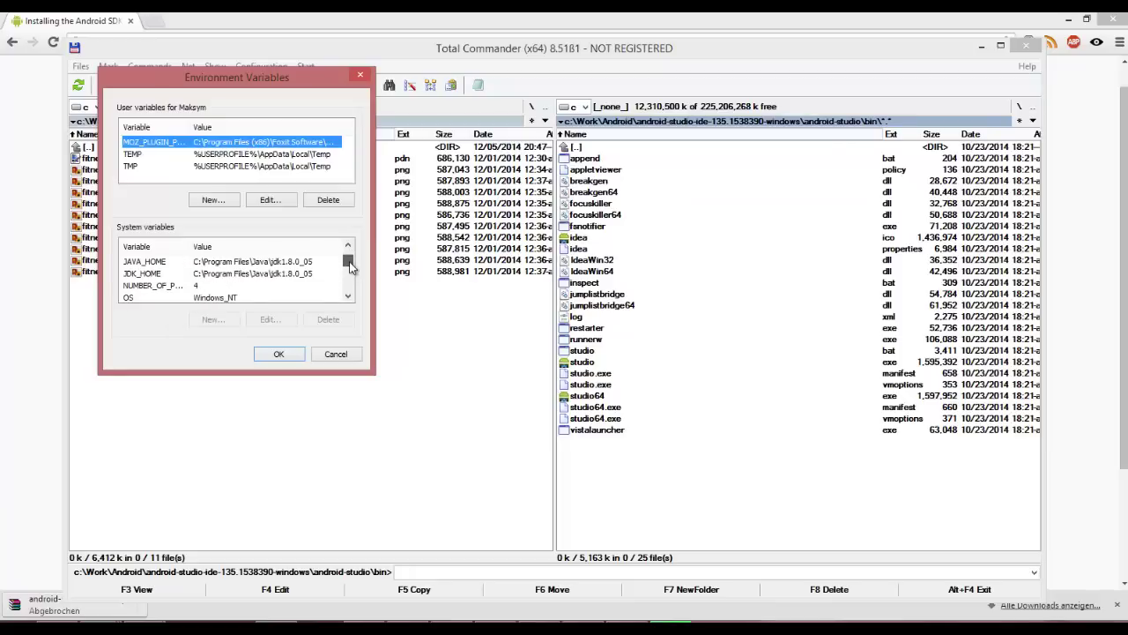
left_click(253, 275)
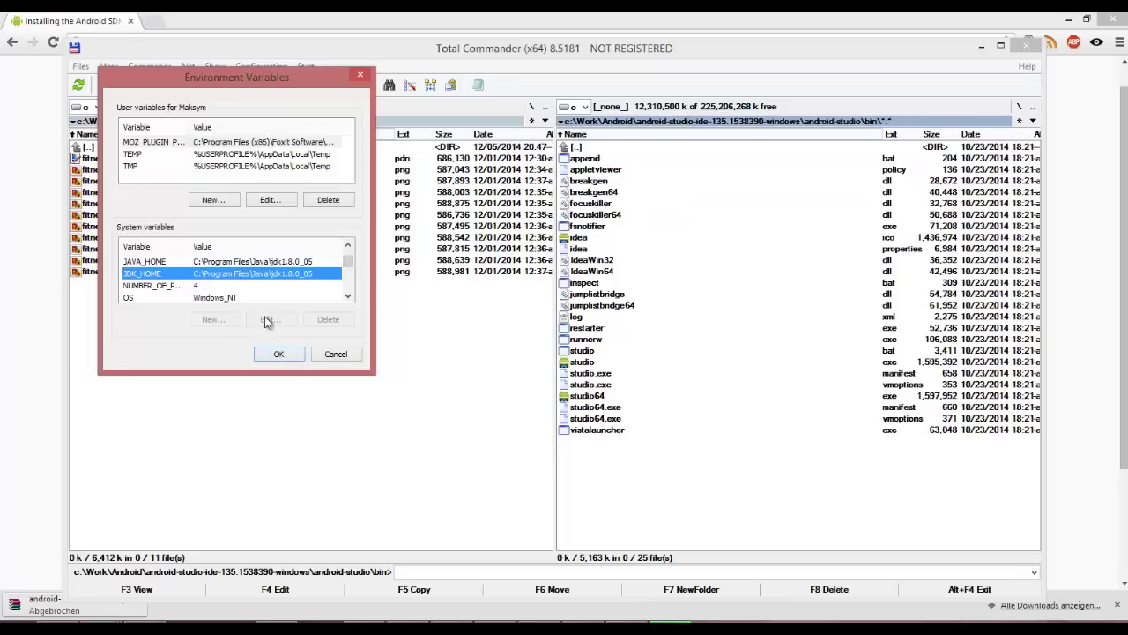
left_click(179, 261)
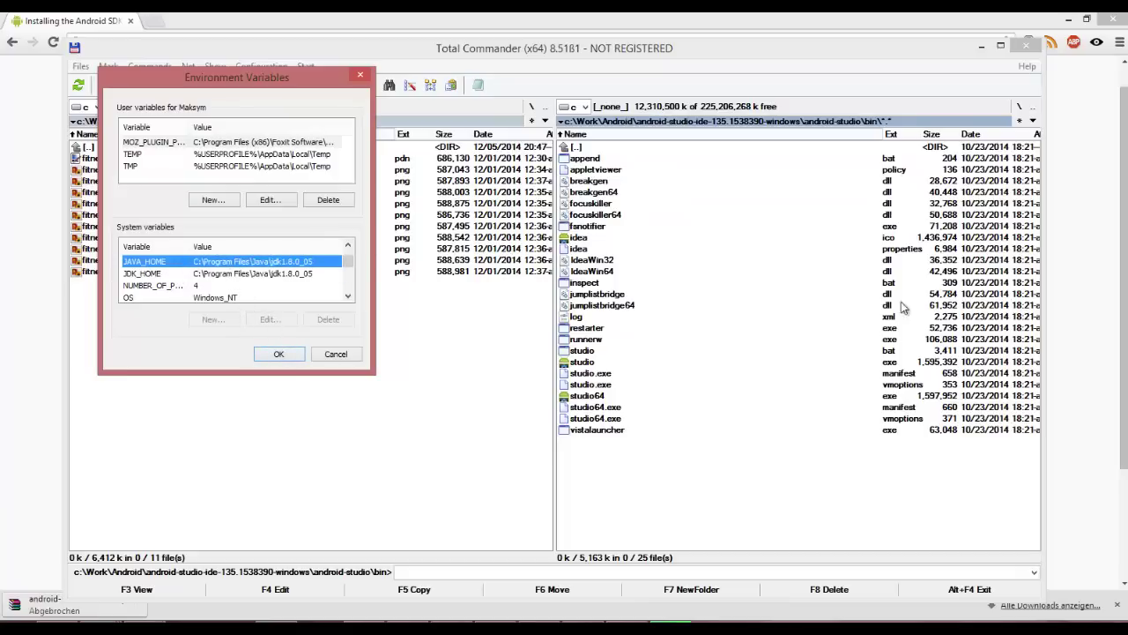
Compare the JAVA_HOME variable with the setup instructions on the Installing Android Studio page, and close the environment variables
left_click(1079, 353)
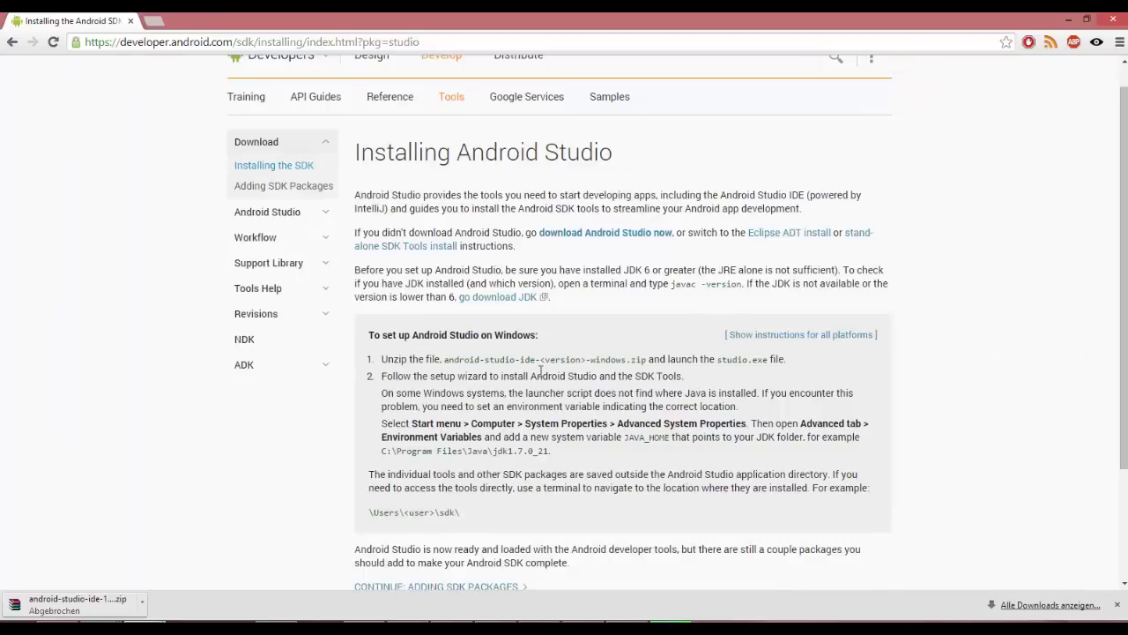
scroll(496, 446, "down", 3)
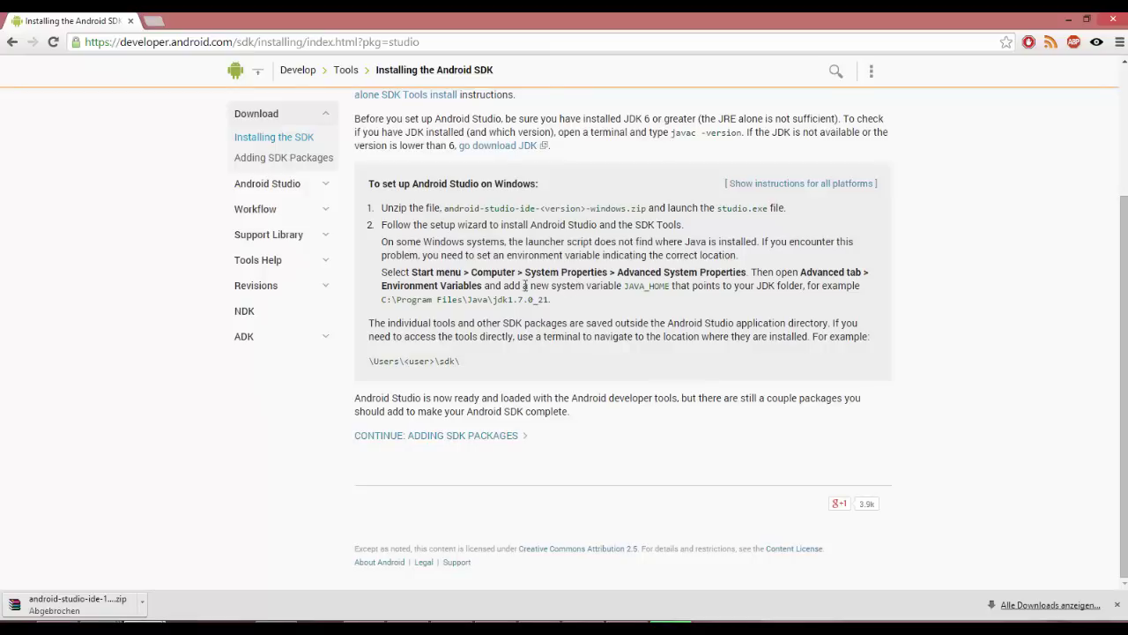
key("alt+Tab")
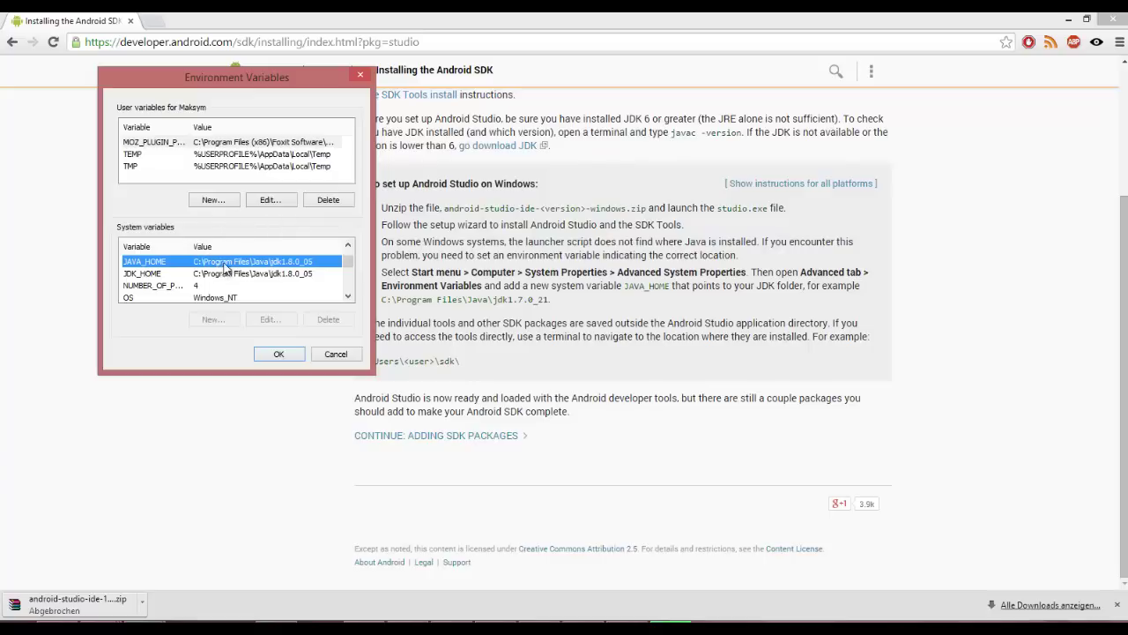
left_click(278, 355)
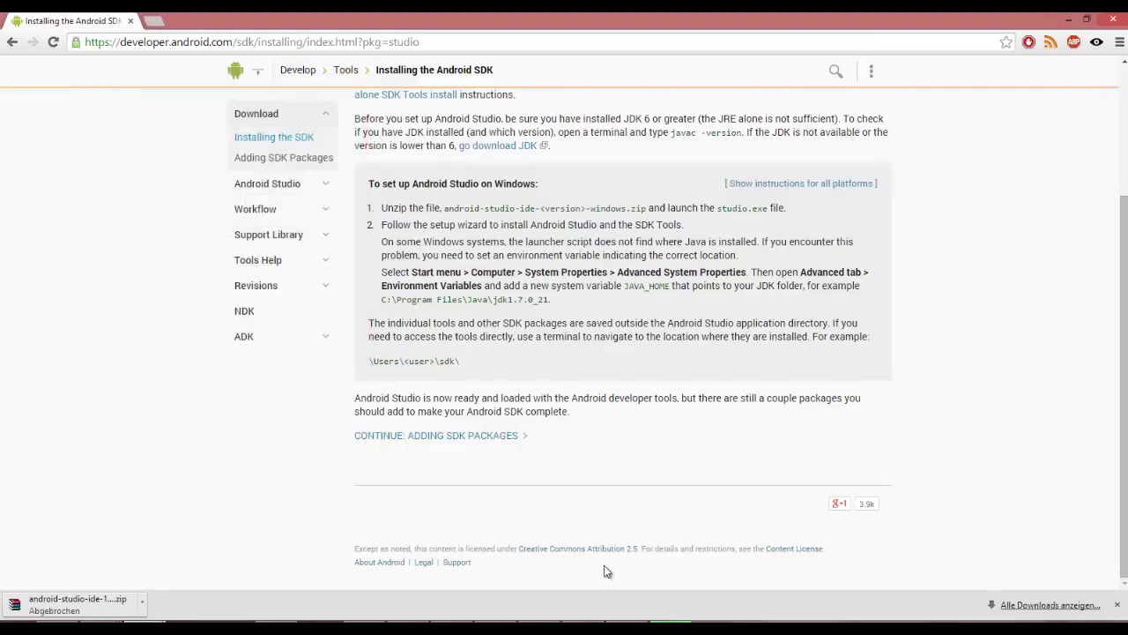
Return to Total Commander and try launching studio.exe again, dismissing the dialog
left_click(284, 626)
double_click(568, 361)
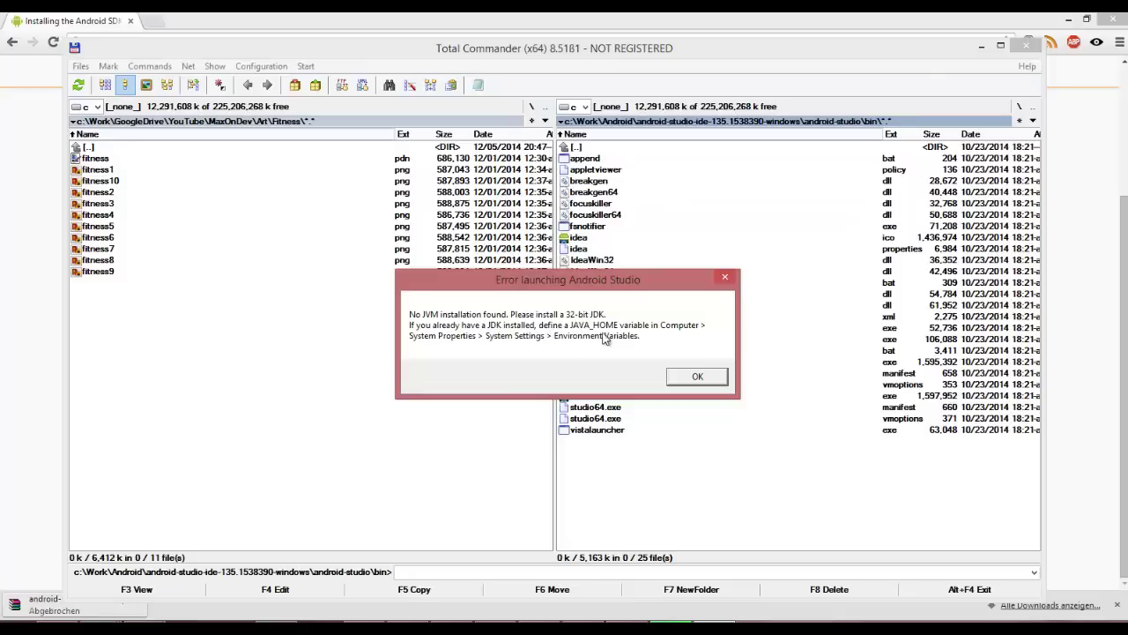
left_click(686, 378)
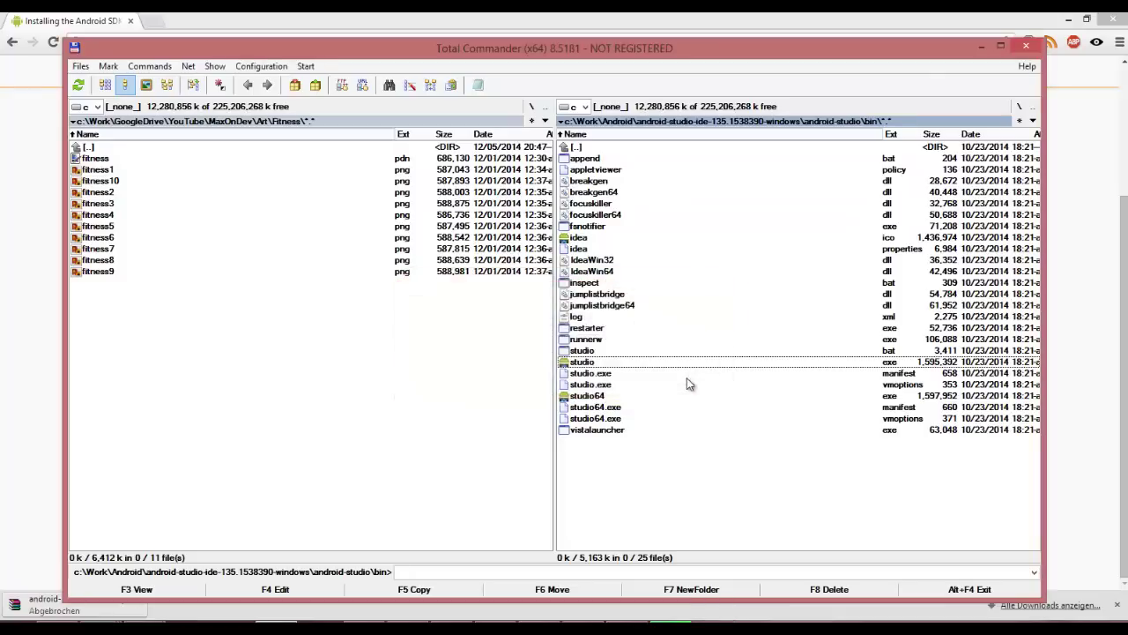
Launch the 64-bit version of Android Studio with studio64.exe from the bin folder
left_click(586, 397)
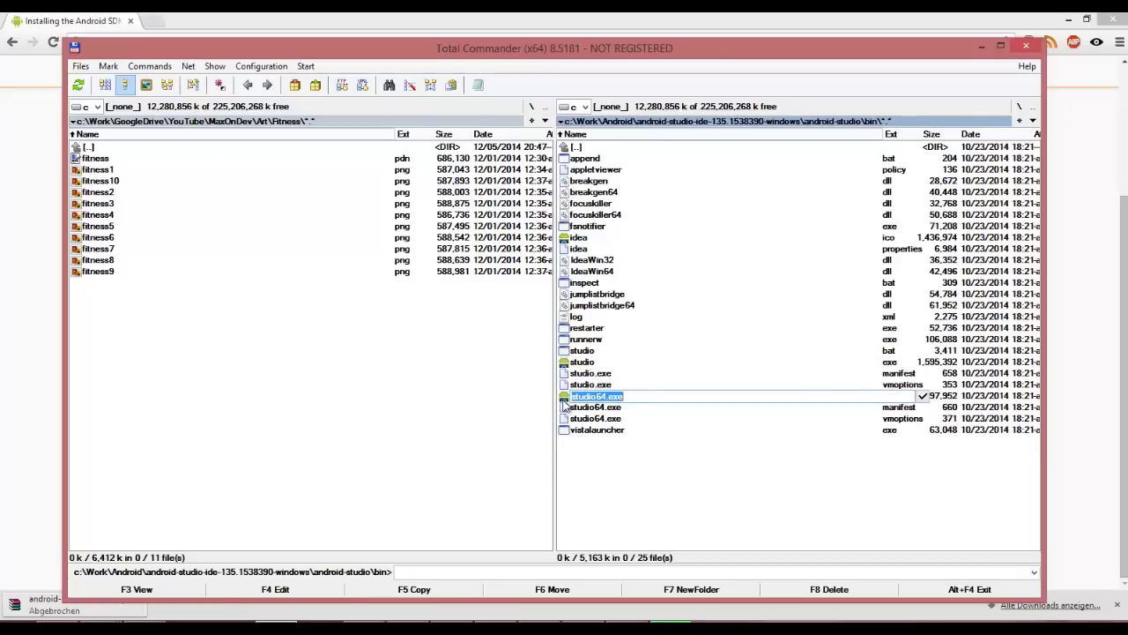
double_click(567, 398)
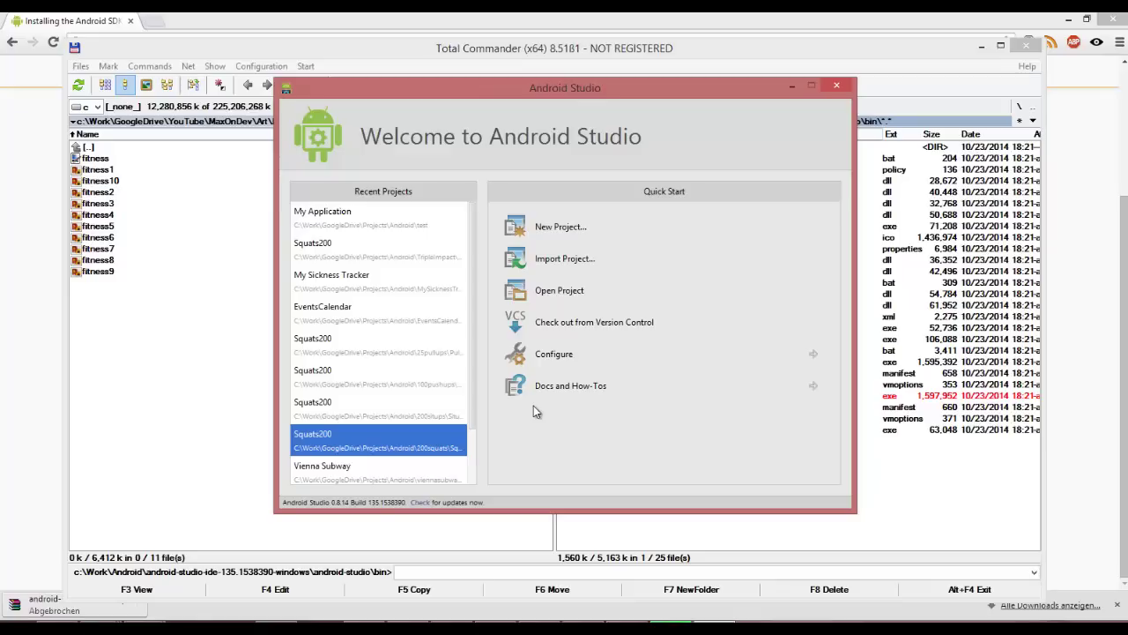
View the default template project settings from the Android Studio welcome configuration, and close them without changes
left_click(540, 356)
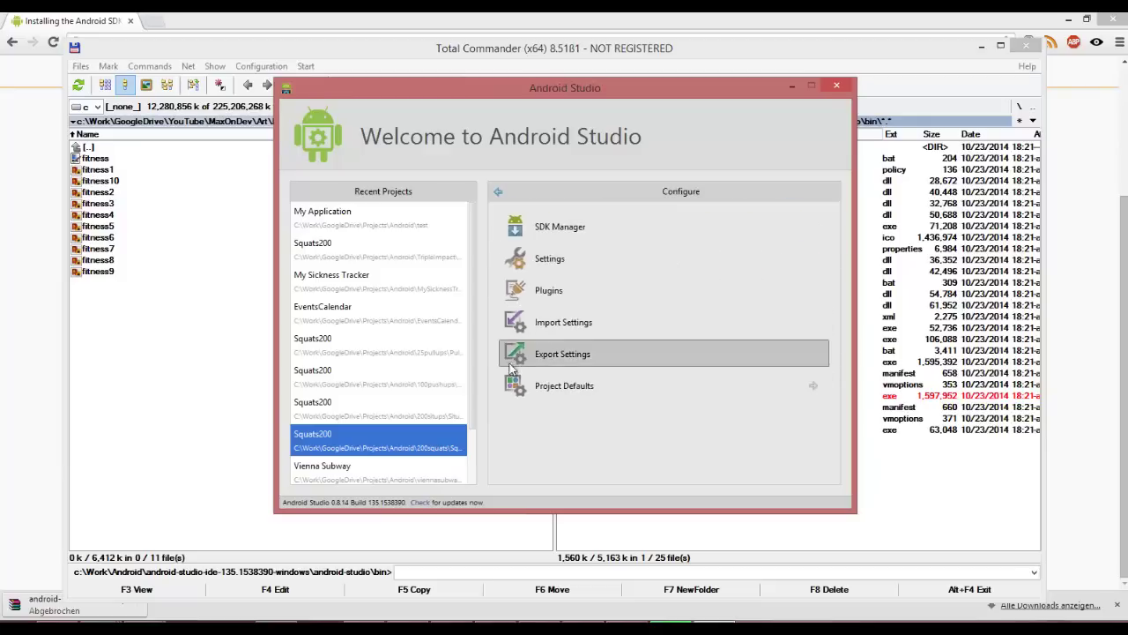
left_click(545, 394)
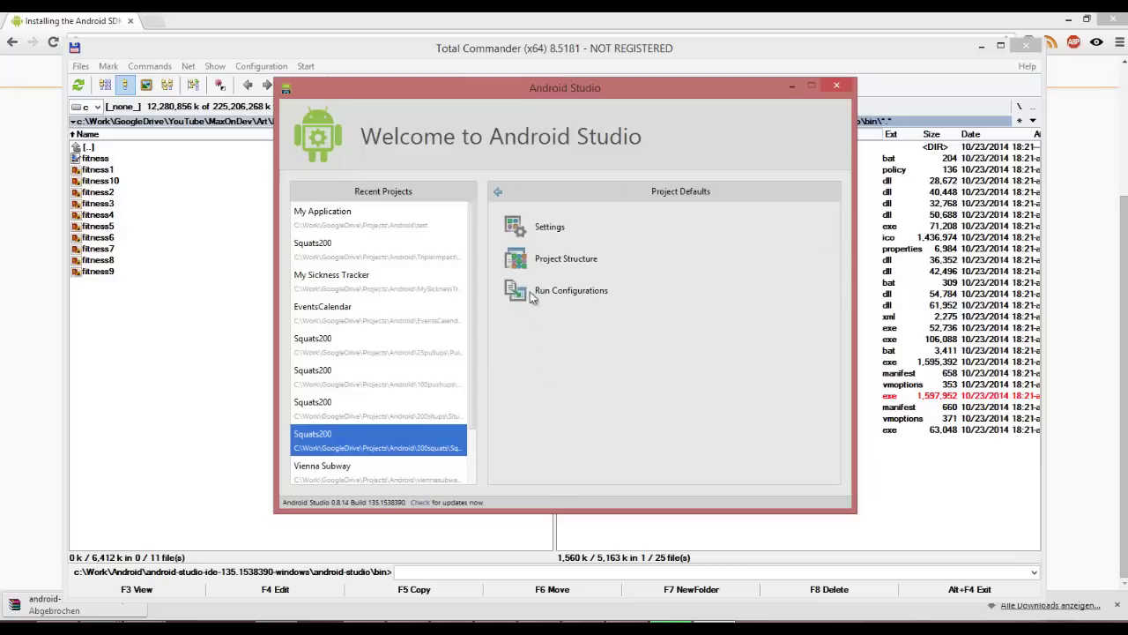
left_click(529, 231)
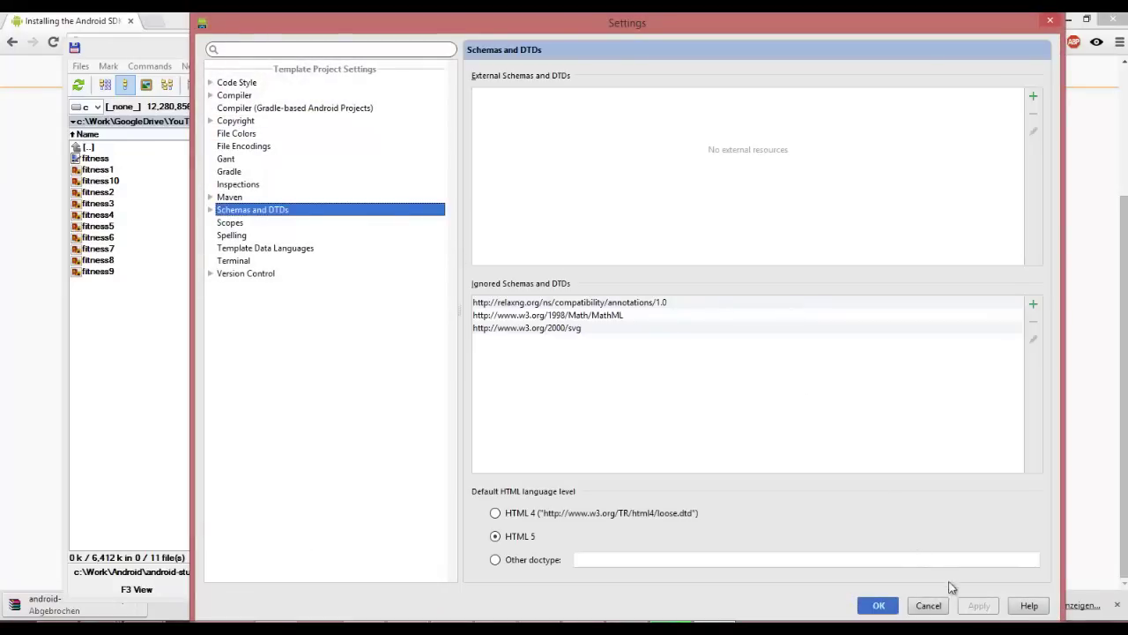
left_click(929, 605)
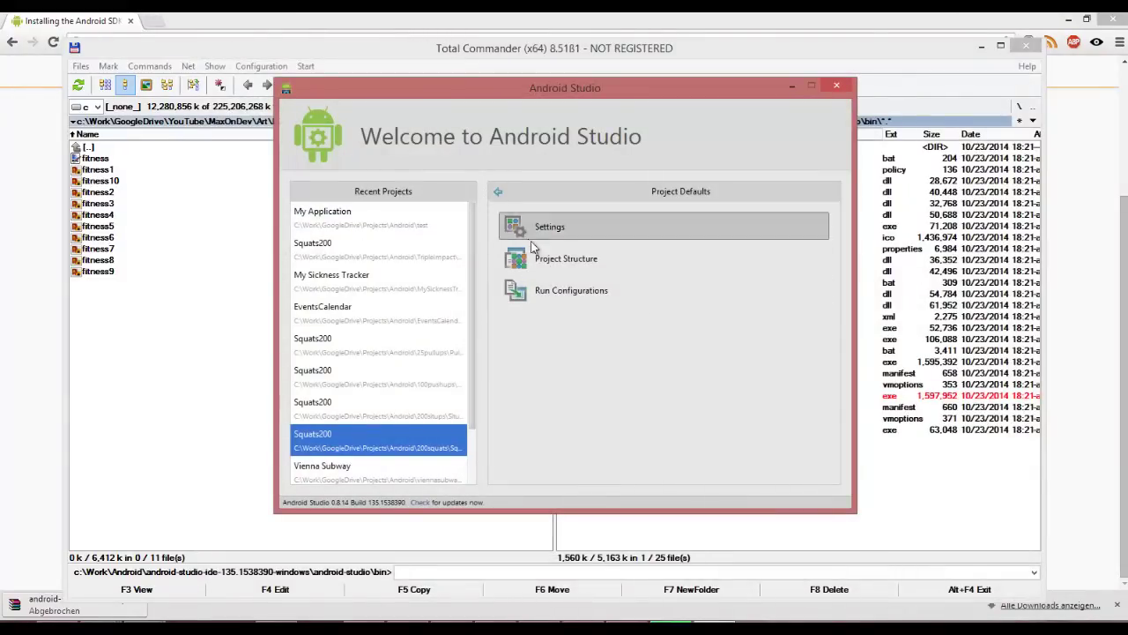
Examine the Android SDK and JDK locations in the default project structure, and return to the install instructions page
left_click(551, 257)
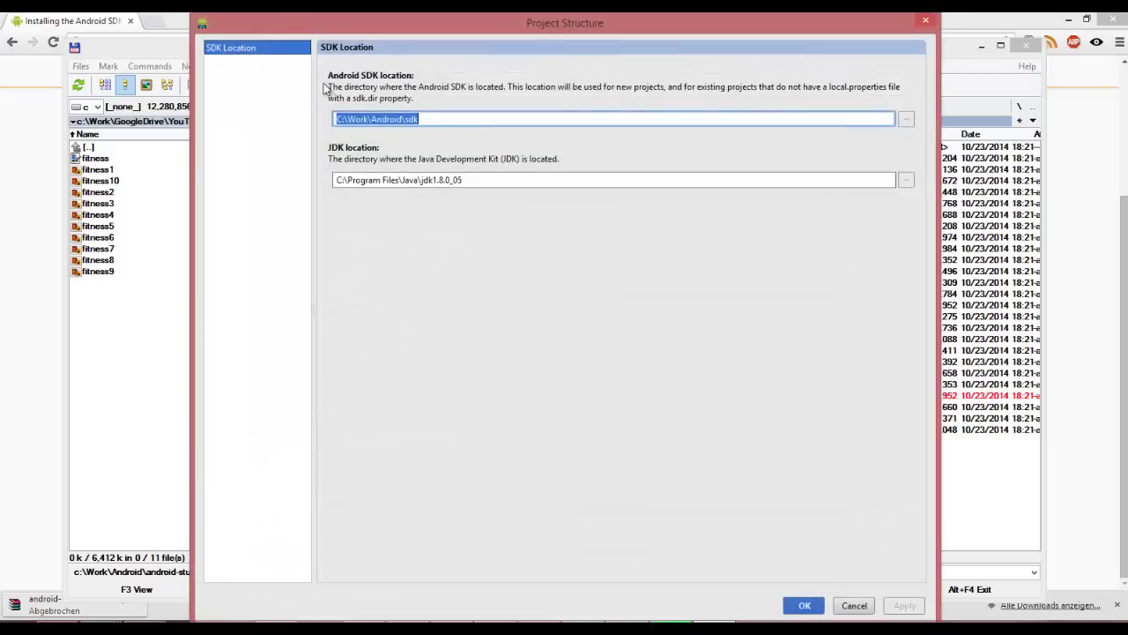
left_click(429, 119)
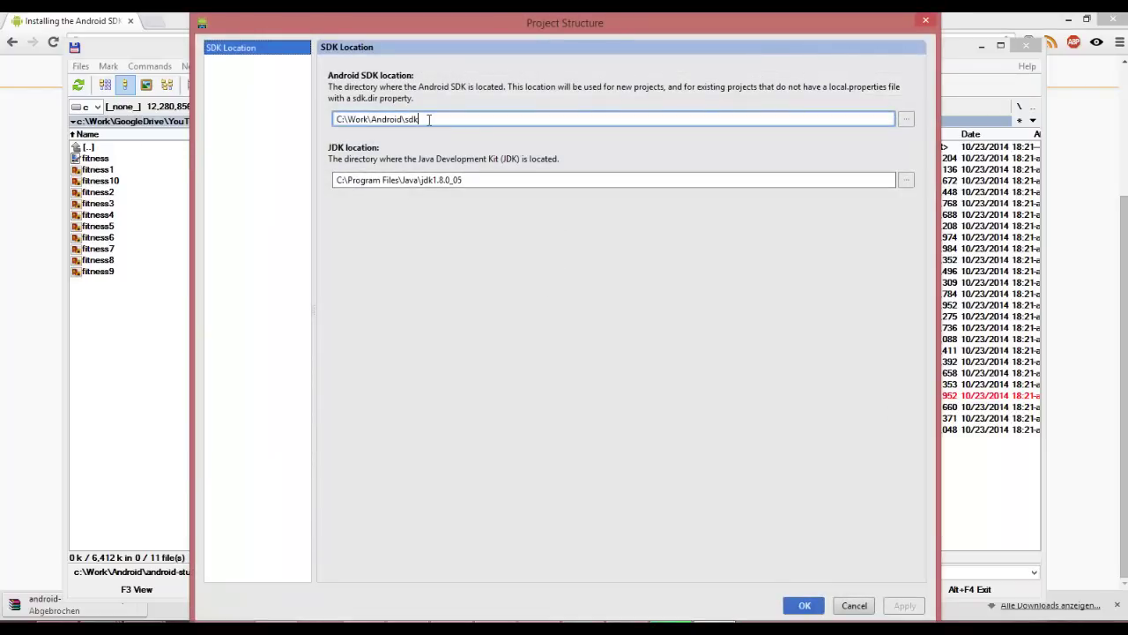
left_click(474, 183)
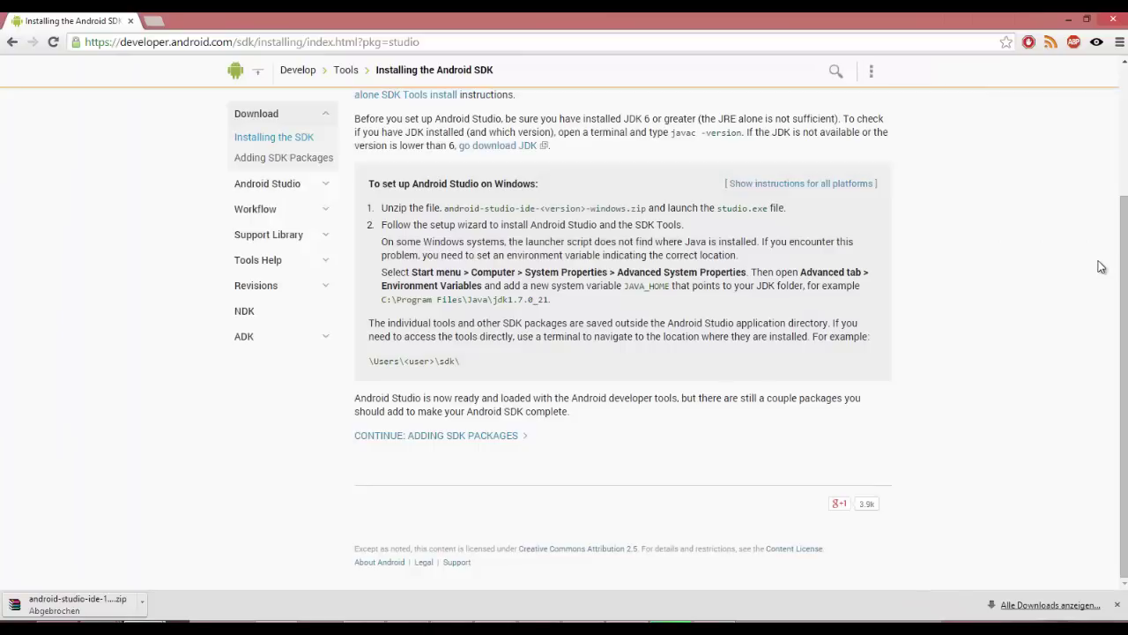
left_click(1102, 265)
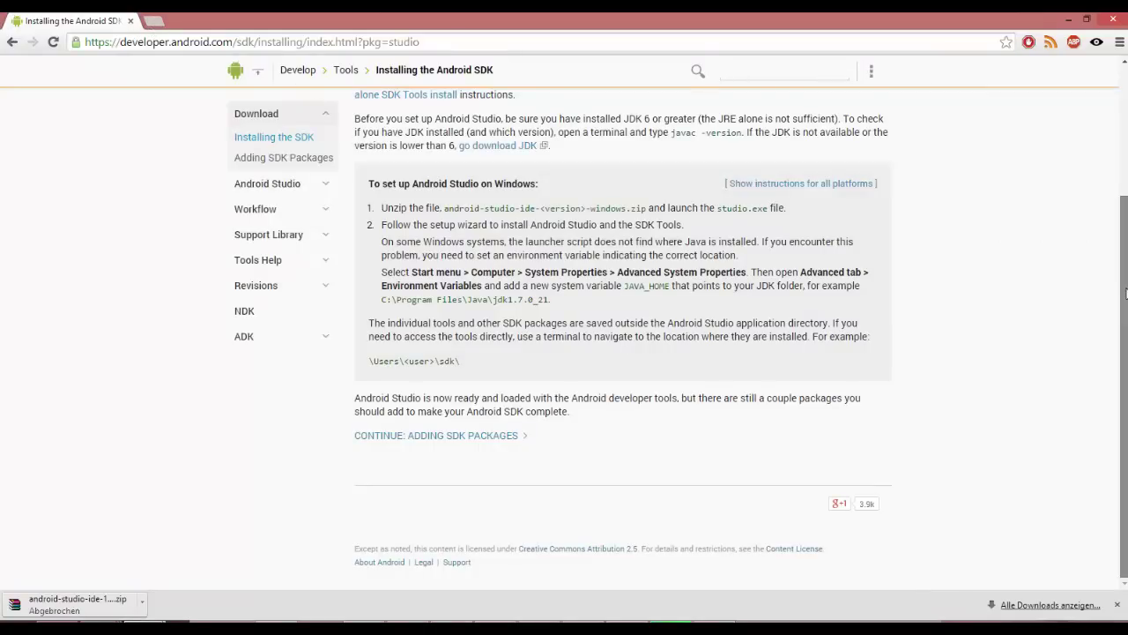
Search the web for jdk in a new browser tab and view the Windows packages on Oracle's JDK 8 downloads page
scroll(1126, 294, "up", 2)
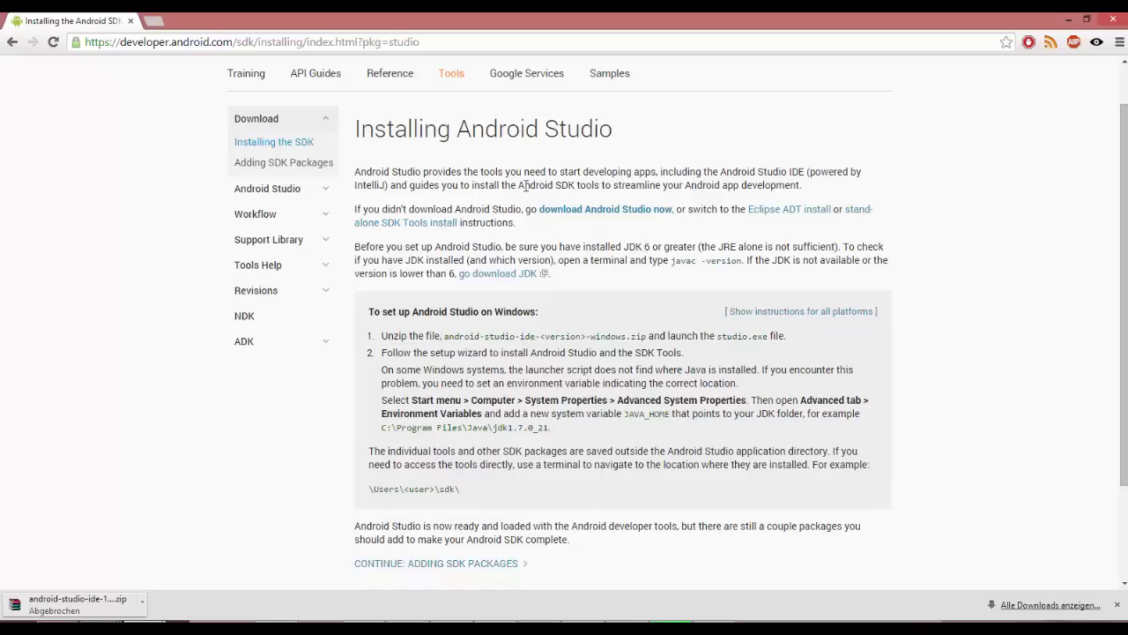
left_click(154, 20)
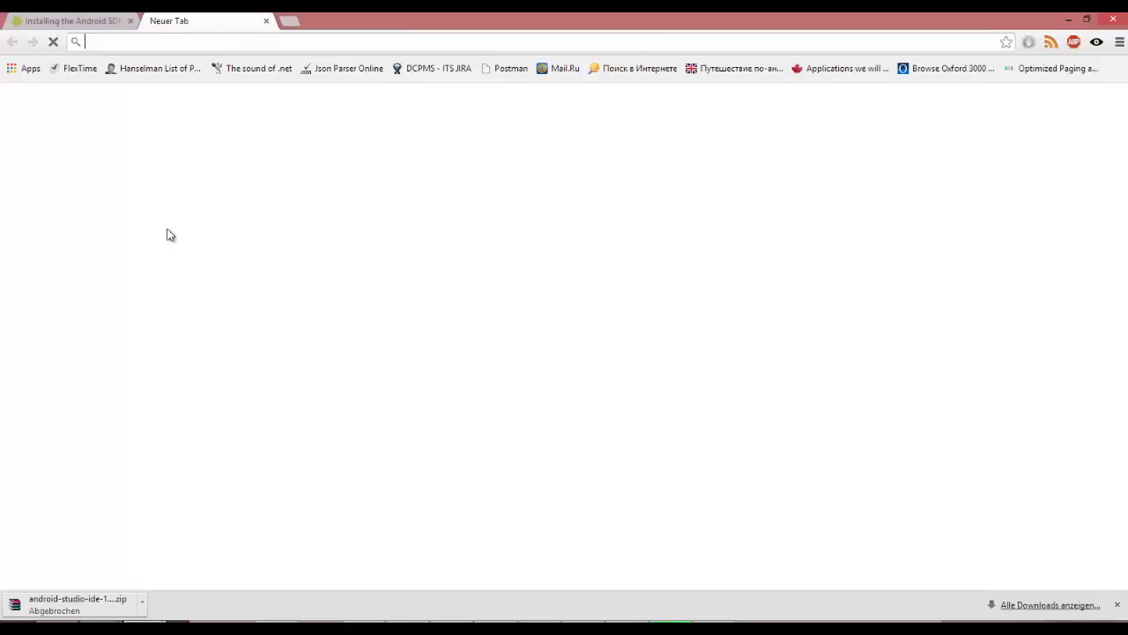
type("j")
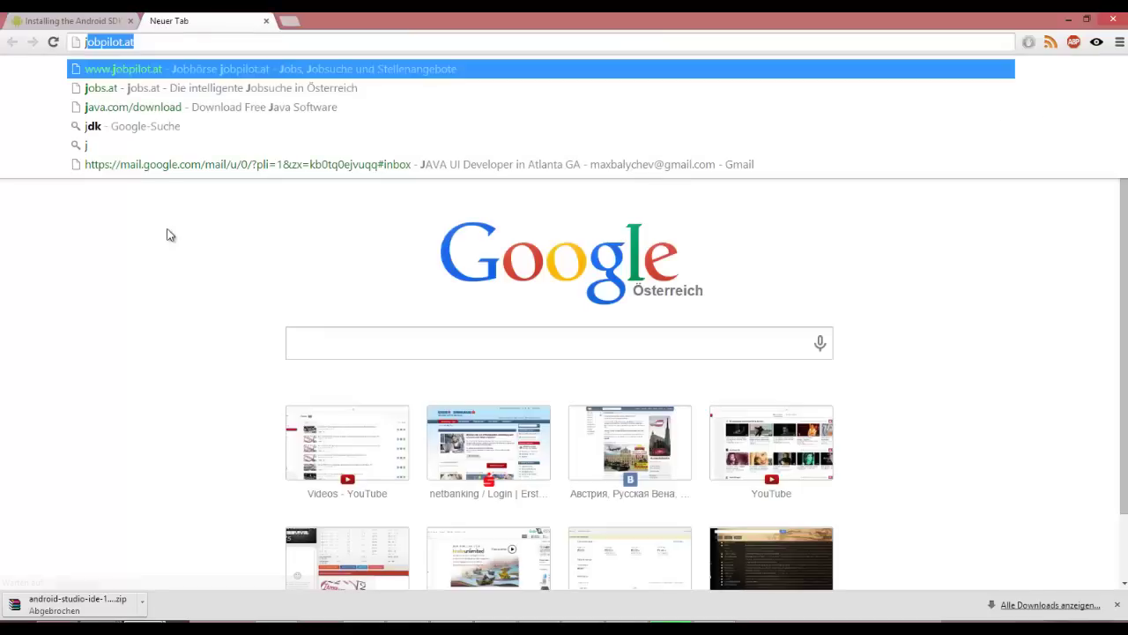
type("dk")
key("Return")
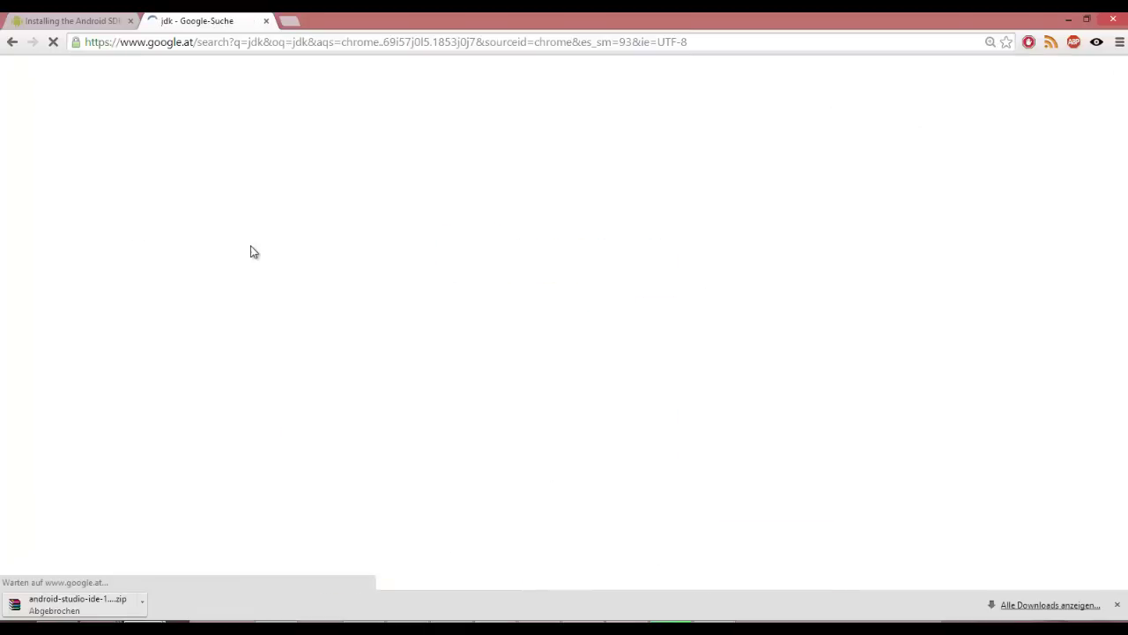
left_click(254, 227)
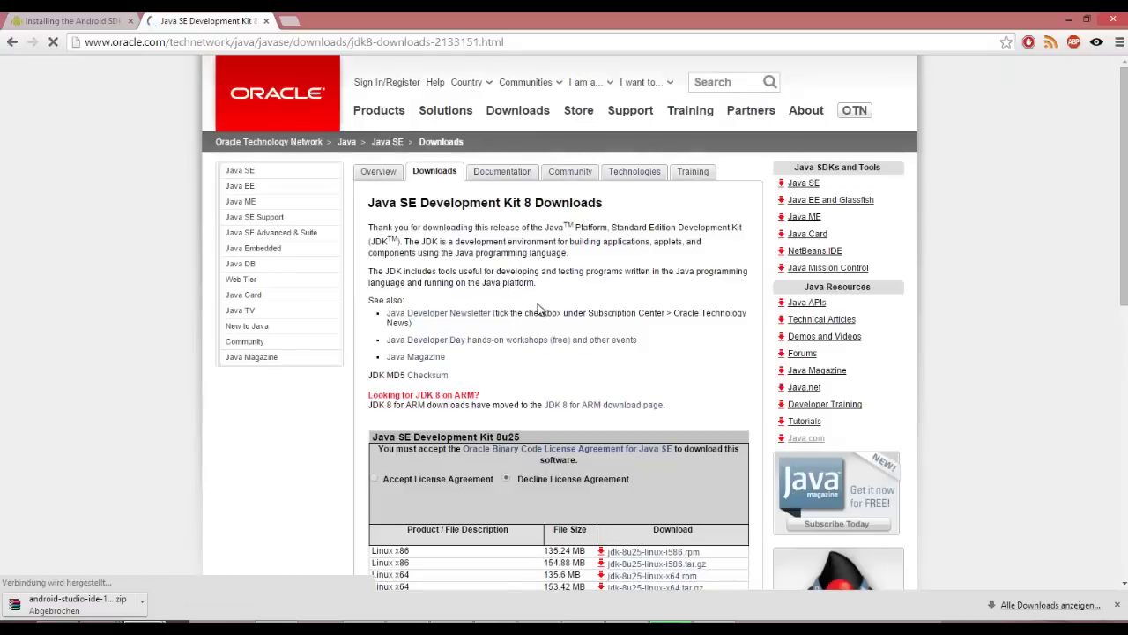
scroll(414, 350, "down", 1)
scroll(415, 351, "down", 1)
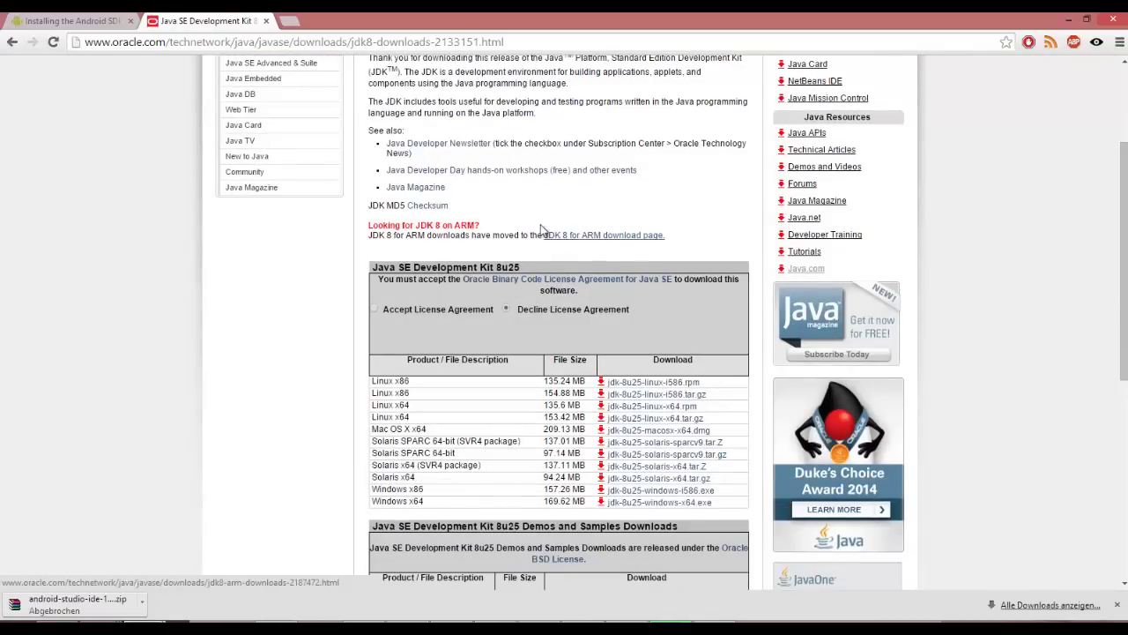
scroll(297, 246, "up", 1)
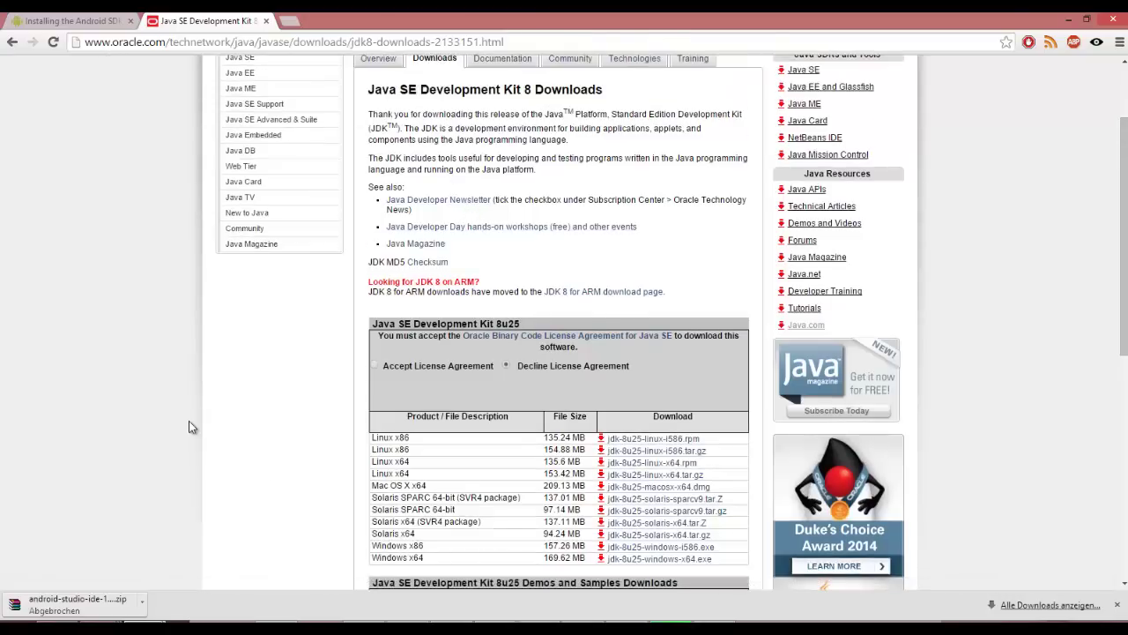
Switch to Android Studio's Project Structure and check the JDK folder in the location chooser, cancelling without changes
key("alt+Tab")
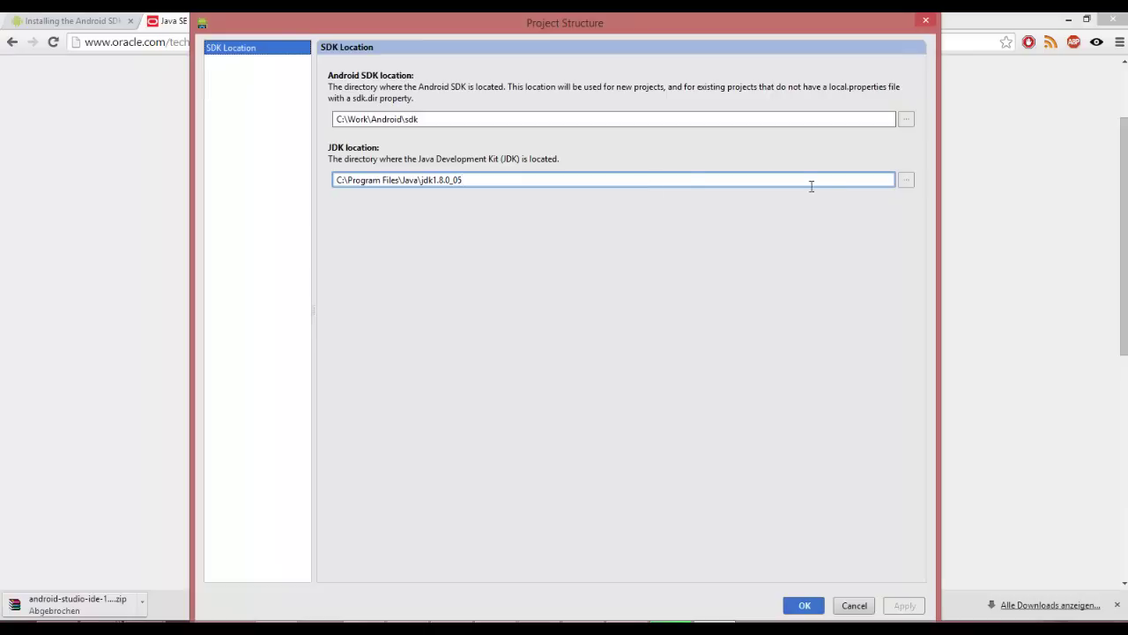
left_click(904, 180)
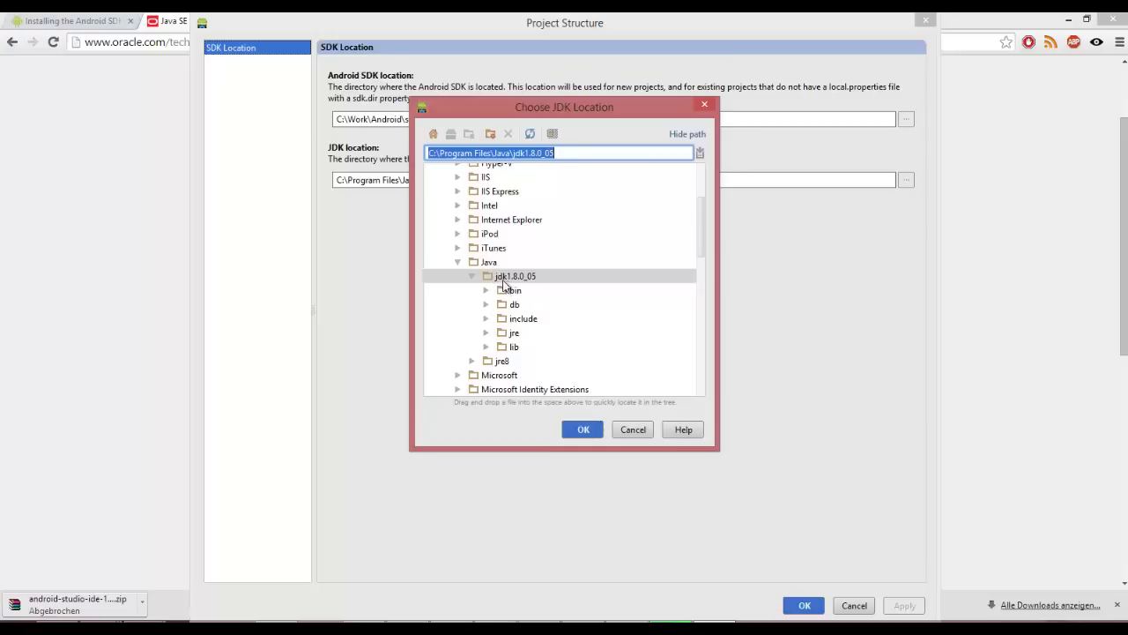
left_click(629, 436)
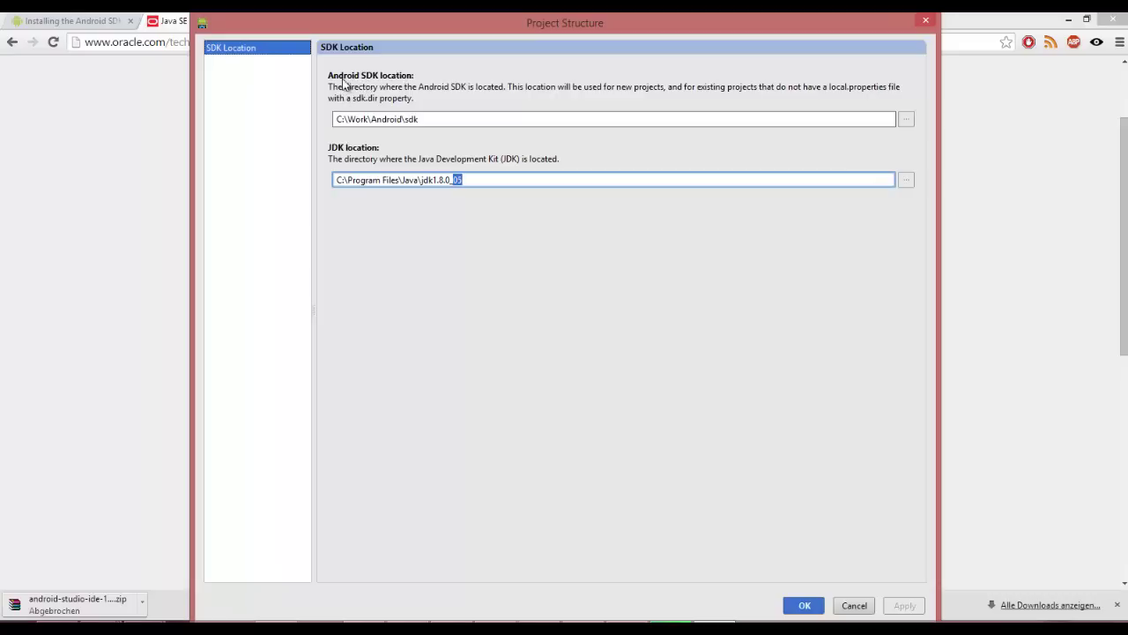
left_click(435, 120)
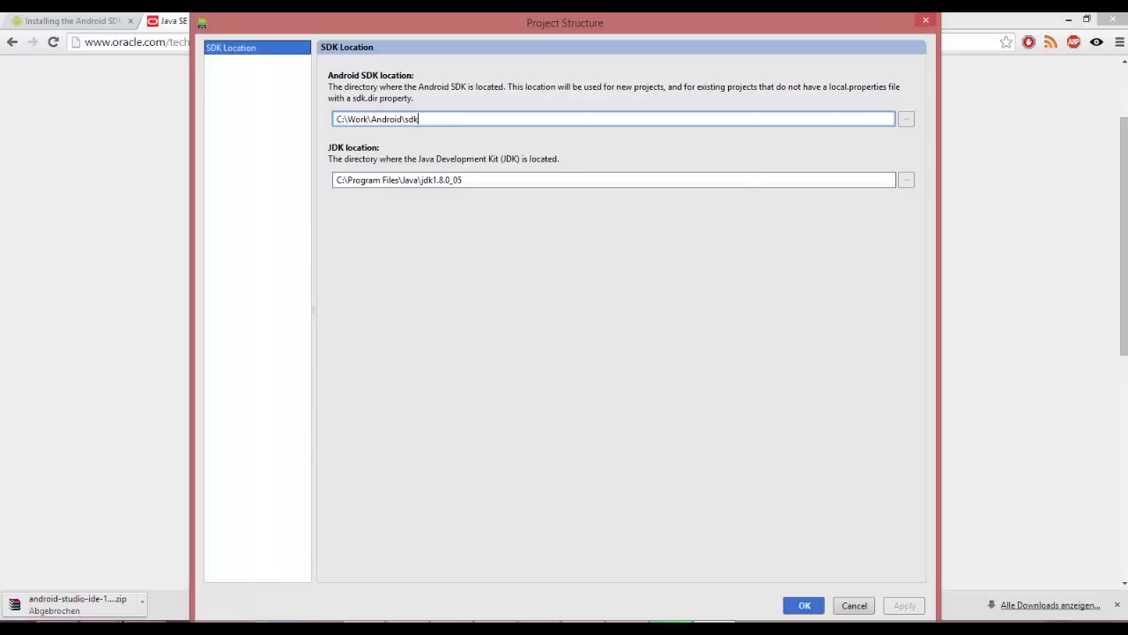
Locate the sdk folder under c:\Work\Android in Total Commander, and return to the Project Structure window
left_click(278, 542)
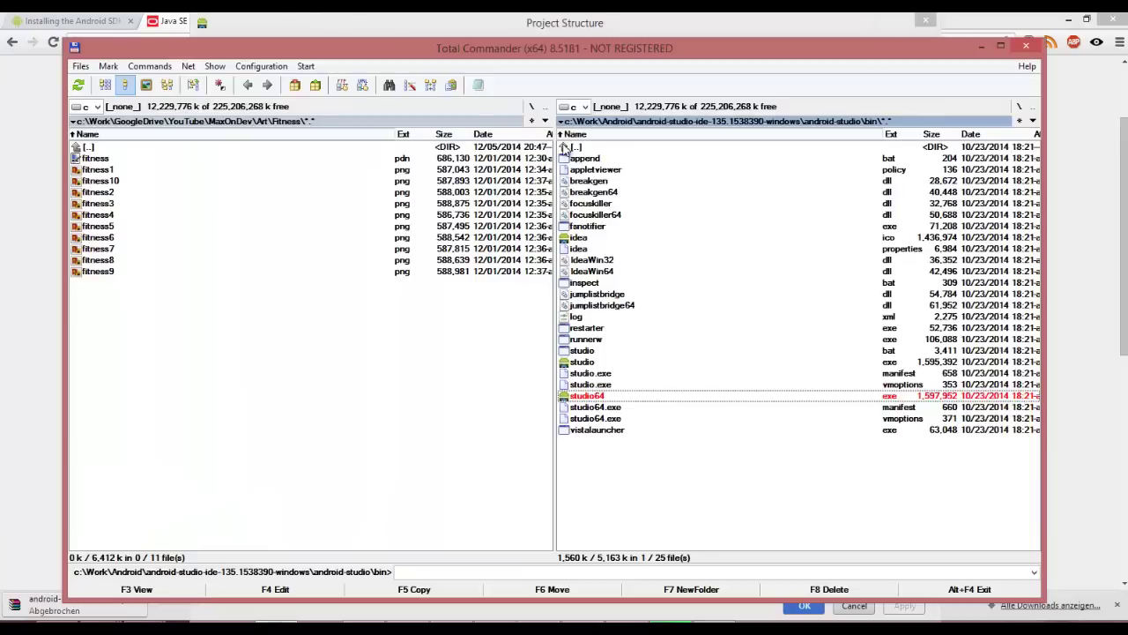
double_click(574, 146)
double_click(575, 147)
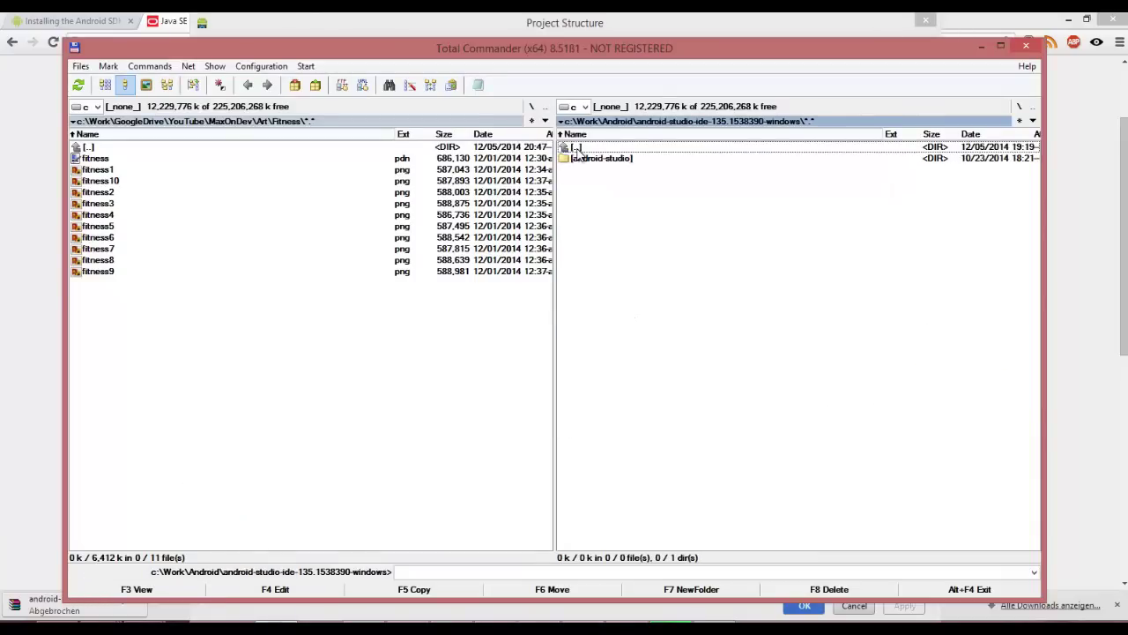
double_click(576, 147)
left_click(582, 181)
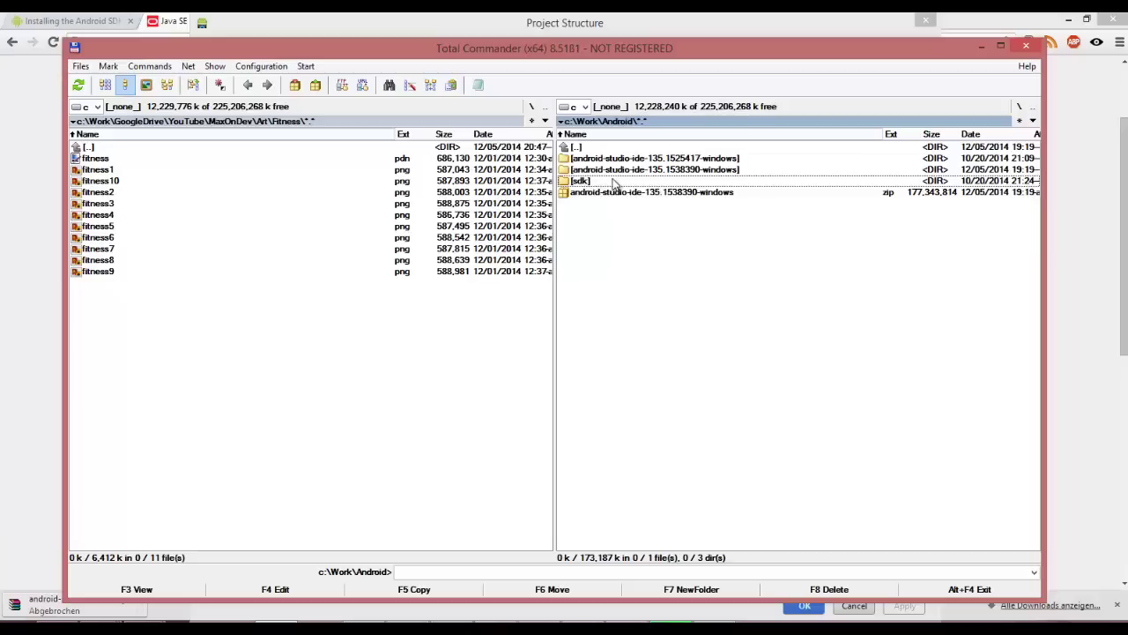
key("alt+Tab")
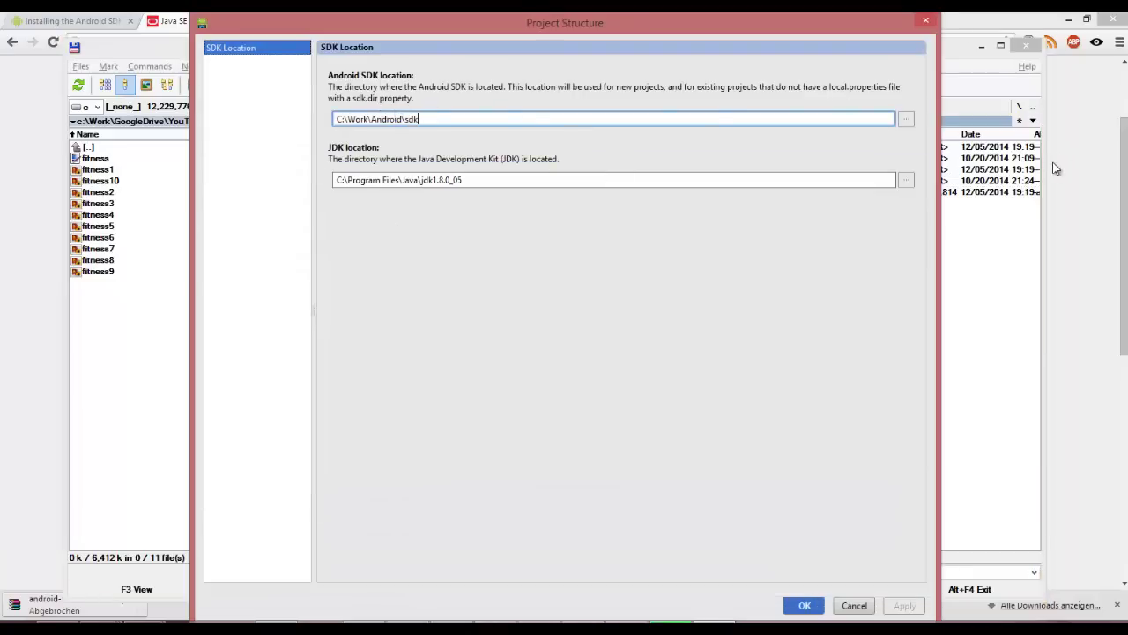
Search the web for android sdk in a new browser tab and open the Android SDK page on the Android Developers site
left_click(1084, 187)
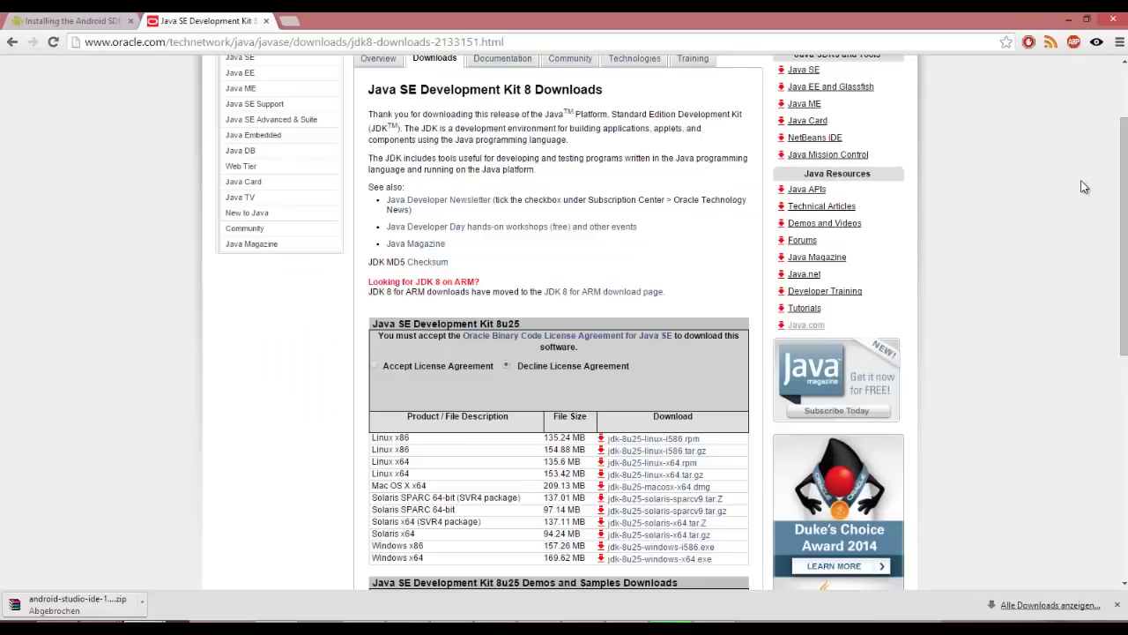
left_click(289, 25)
type("a")
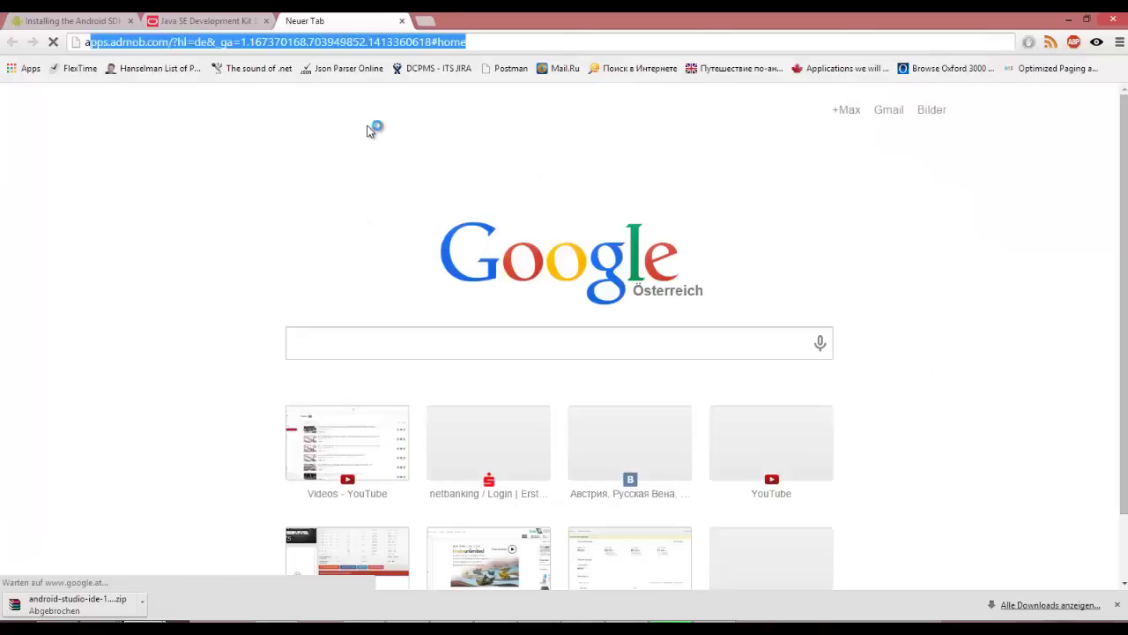
type("ndroid ")
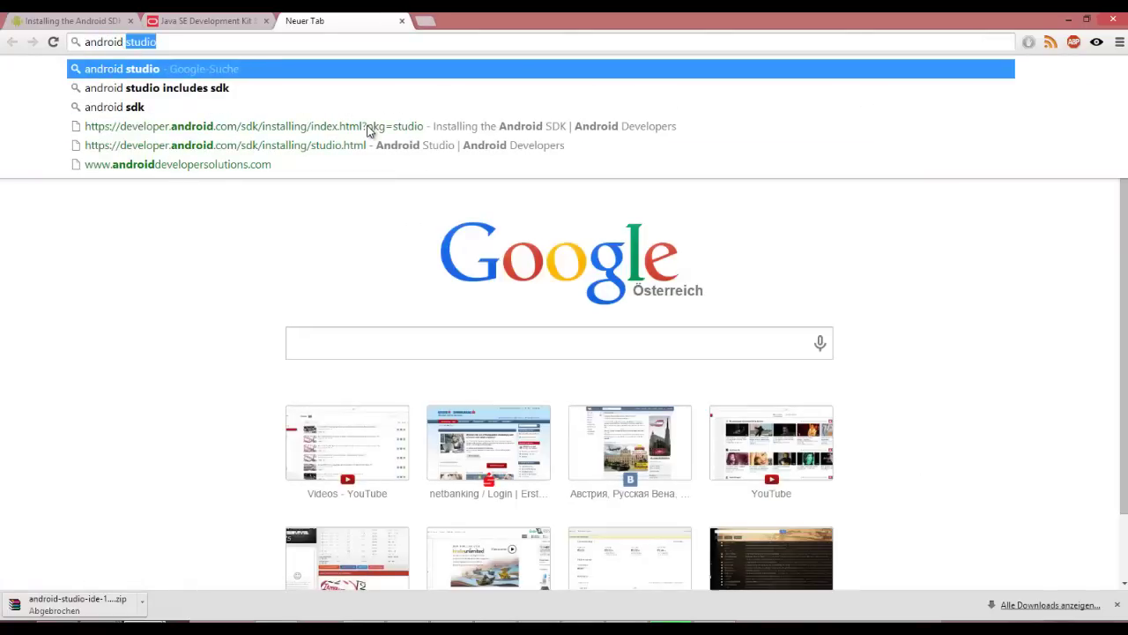
type("sdk")
key("Return")
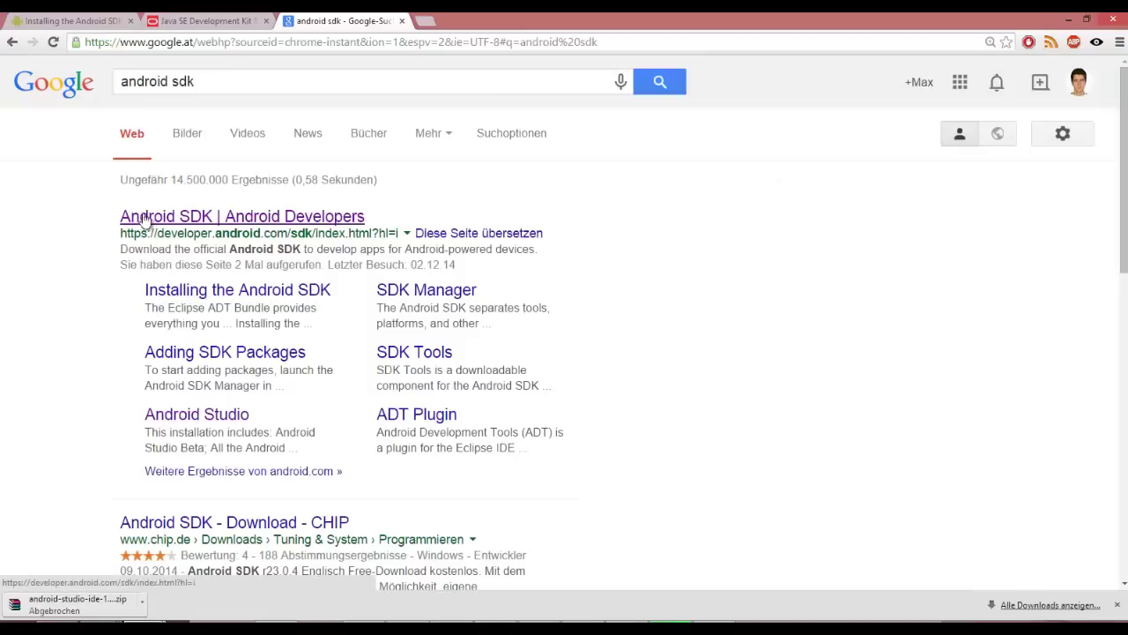
left_click(152, 218)
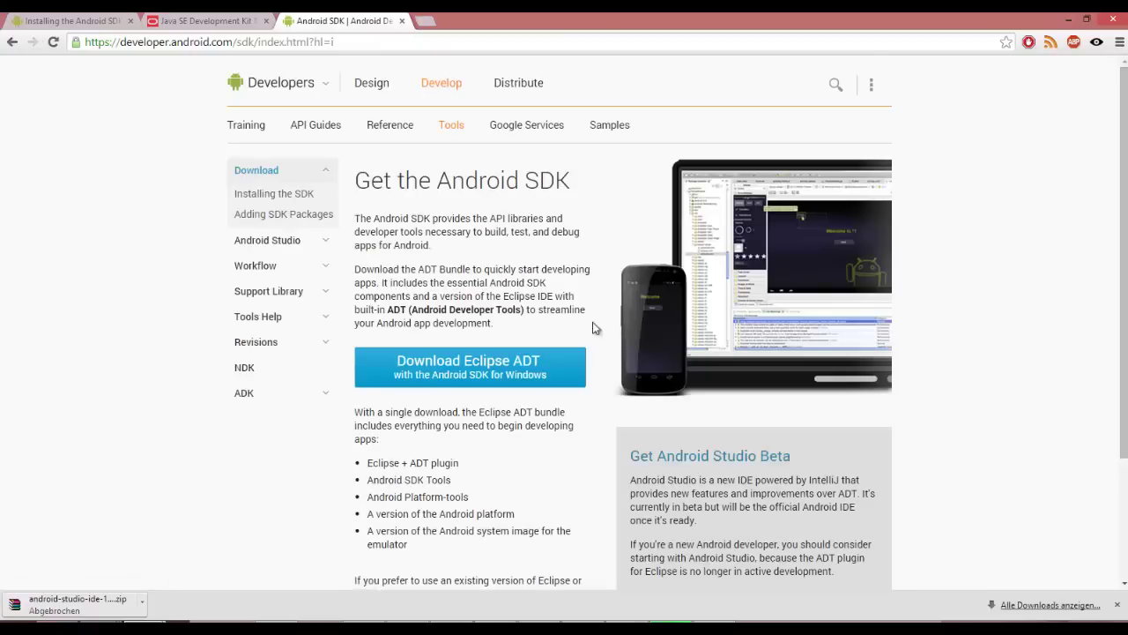
Expand the section about getting the SDK for an existing IDE to find the stand-alone SDK Tools download
scroll(529, 335, "down", 2)
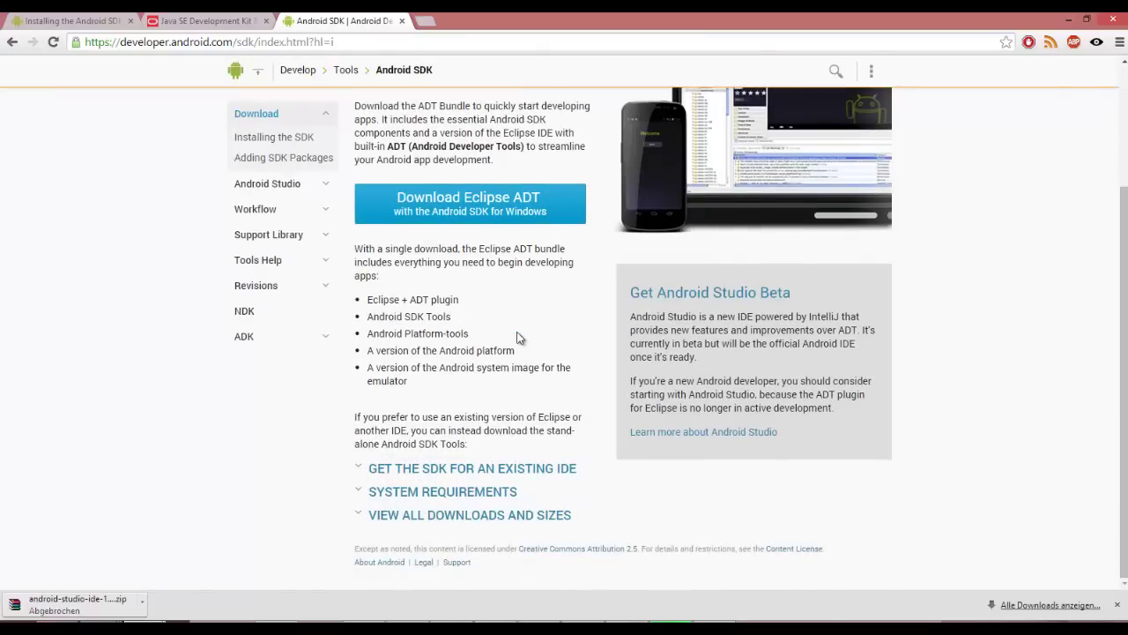
left_click(440, 472)
scroll(445, 472, "down", 1)
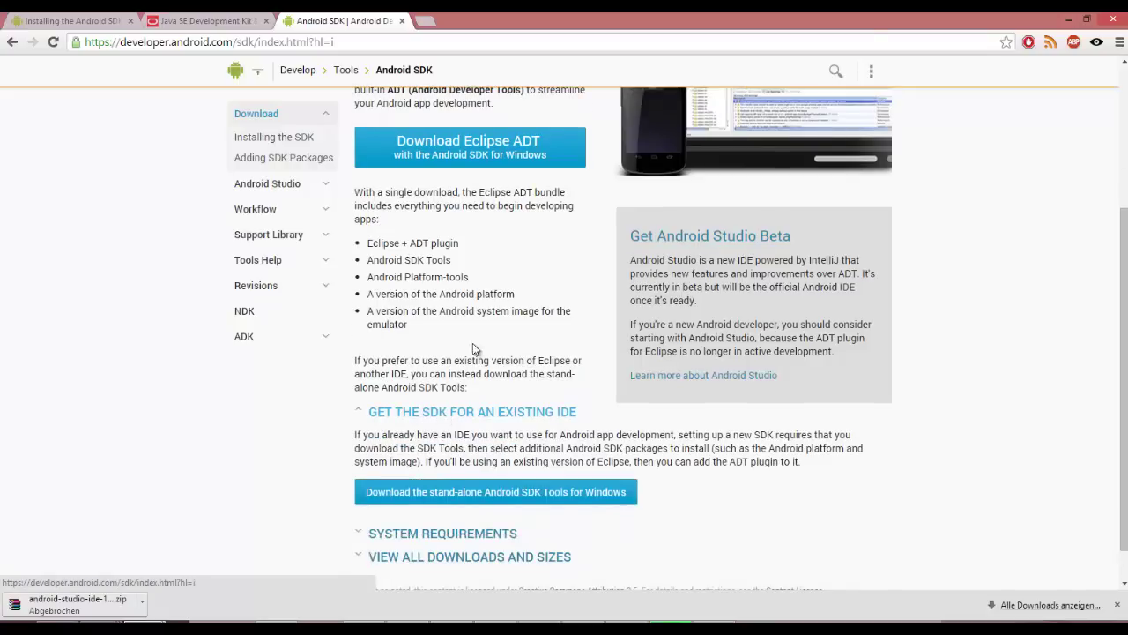
Review the Android Studio download page in the first browser tab and return to the Android SDK page
left_click(70, 20)
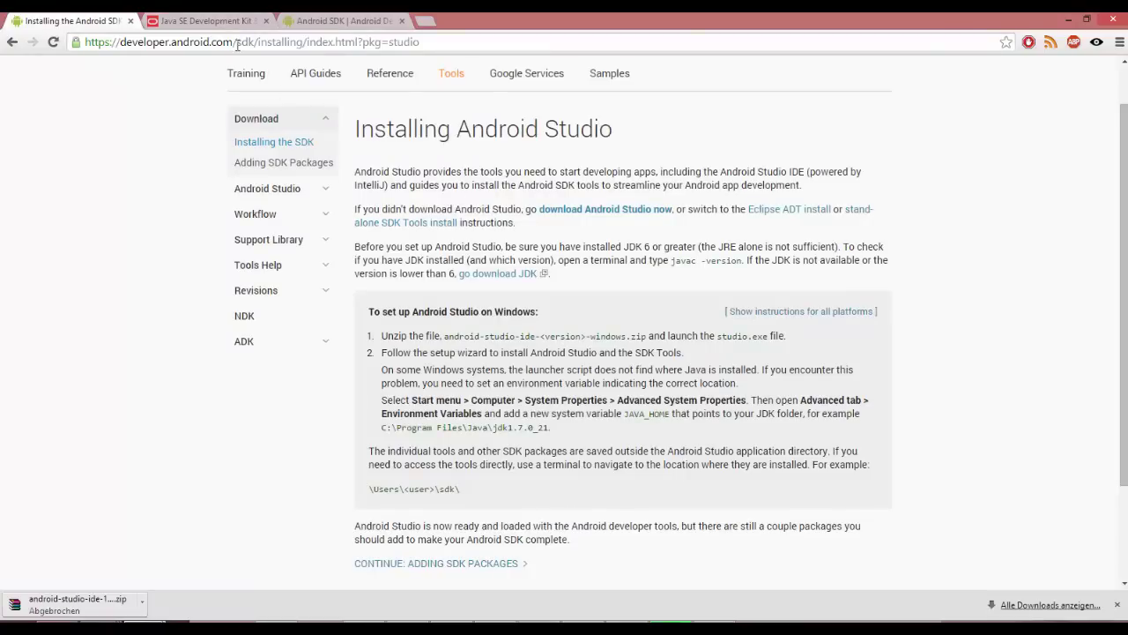
left_click(11, 44)
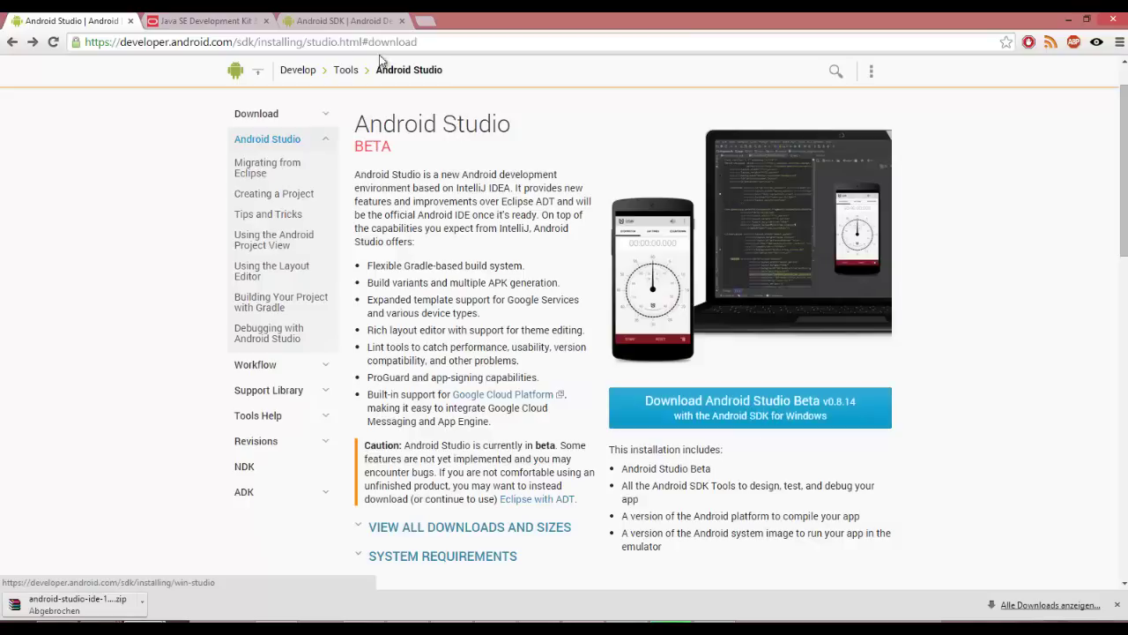
left_click(349, 21)
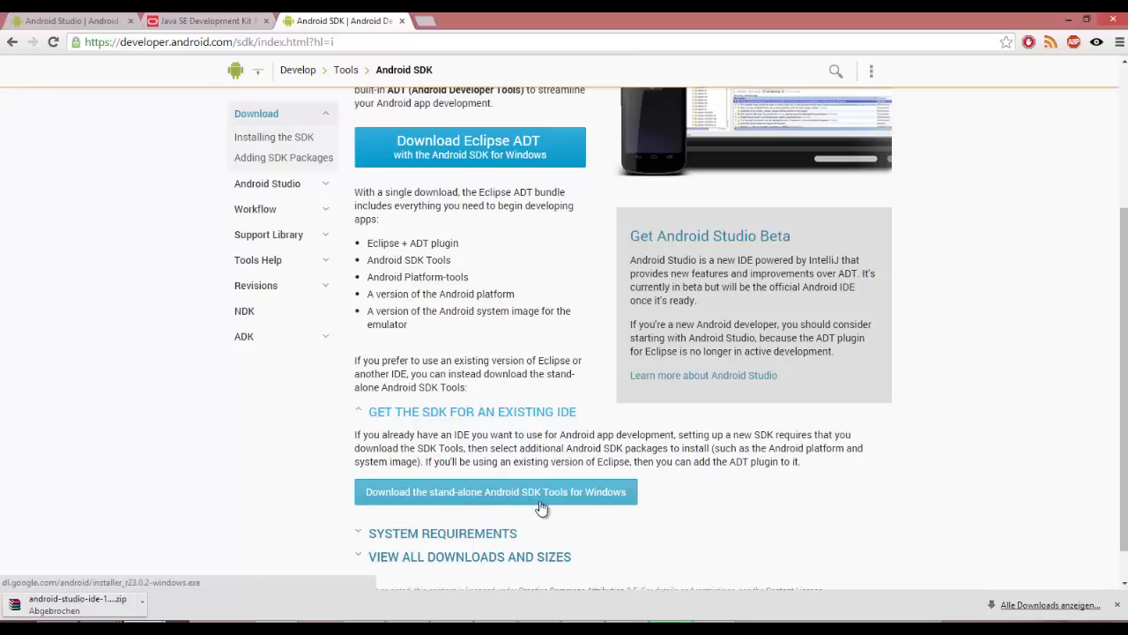
Switch back to Android Studio and accept the SDK and JDK locations in the Project Structure
key("alt+Tab")
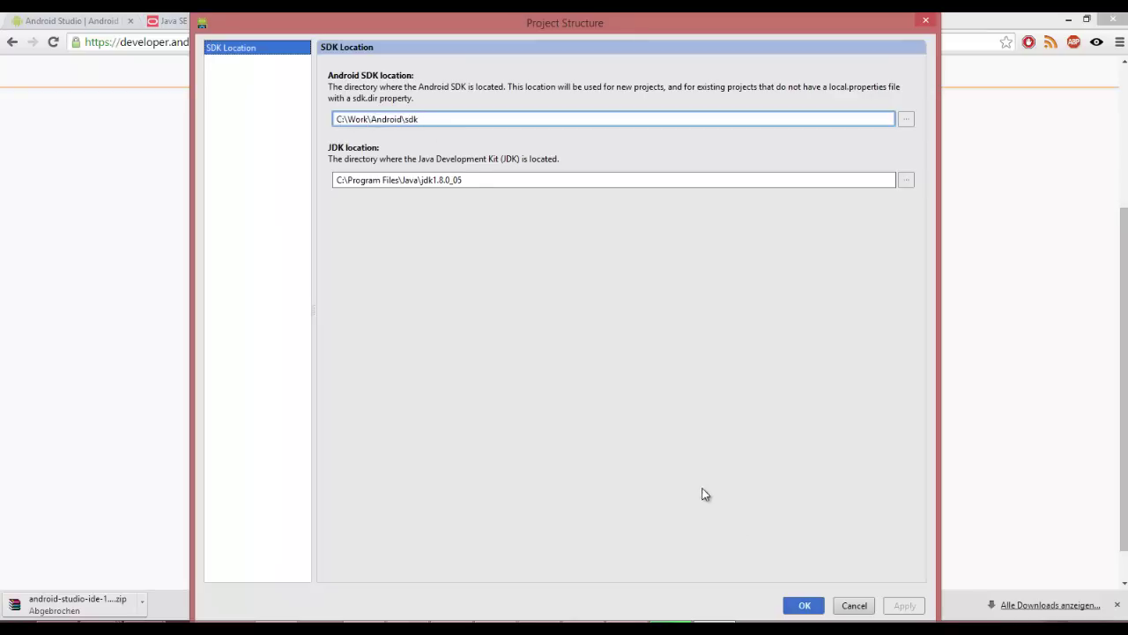
left_click(805, 606)
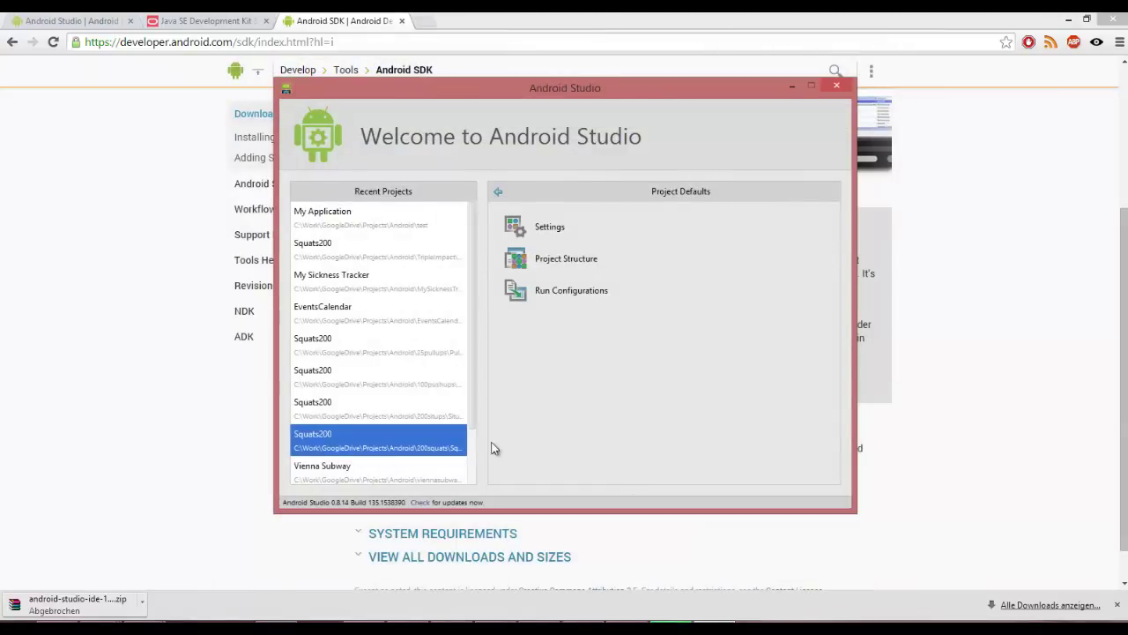
key("Down")
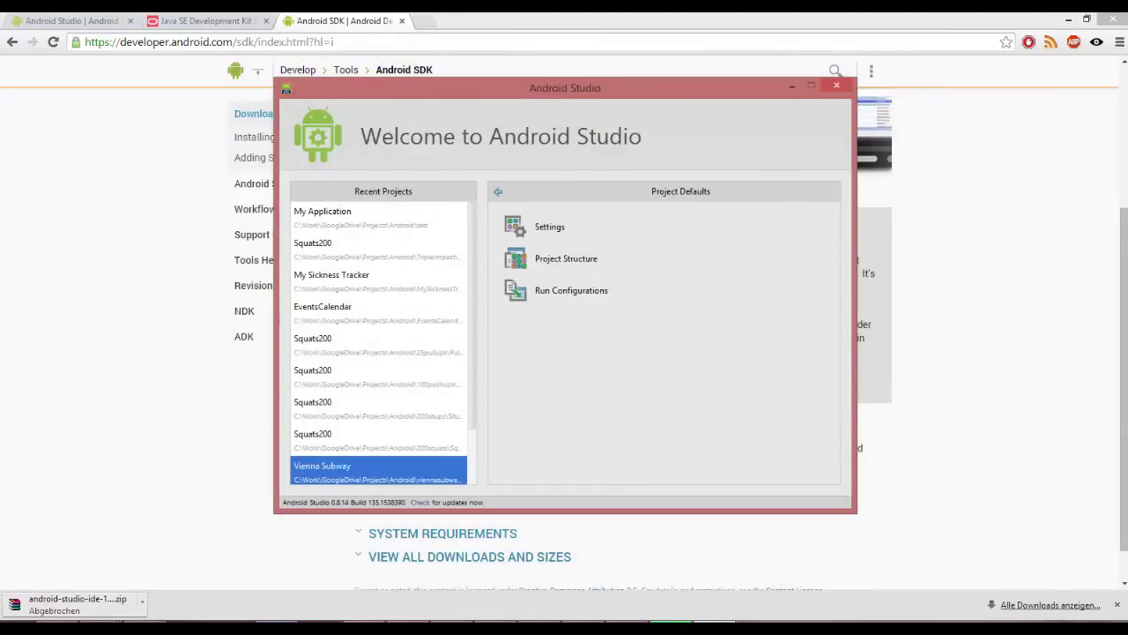
Open the sdk folder in Total Commander and launch SDK Manager from it
key("alt+Tab")
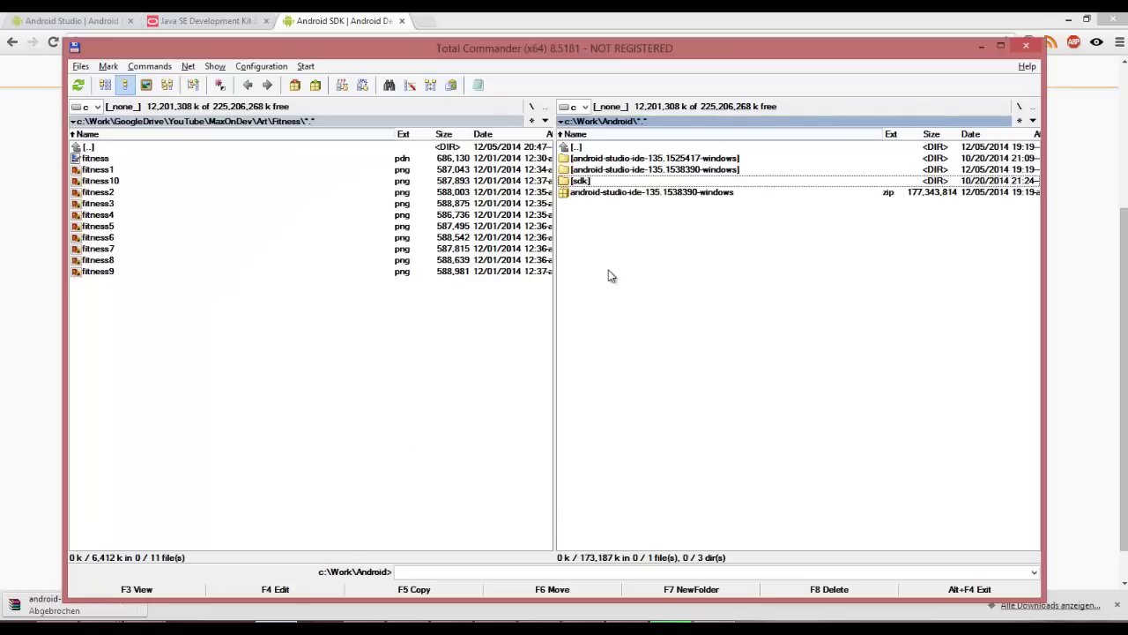
key("Return")
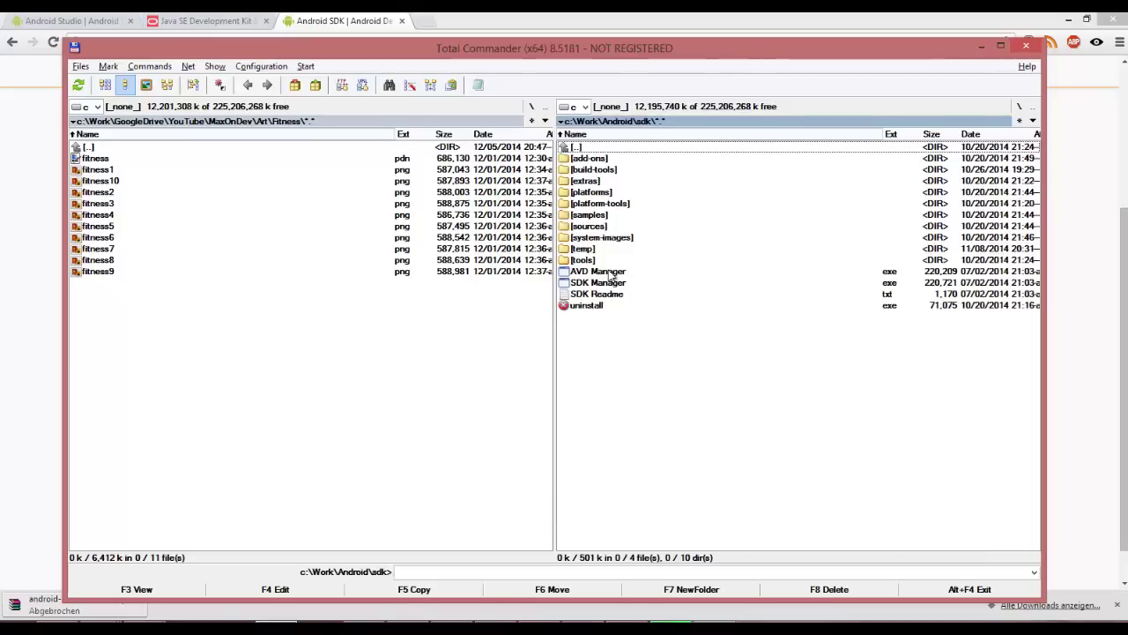
key("Down")
key("Down")
key("Down")
key("Down")
key("Down")
key("Down")
key("Down")
key("Down")
key("Down")
key("Down")
key("Down")
key("Down")
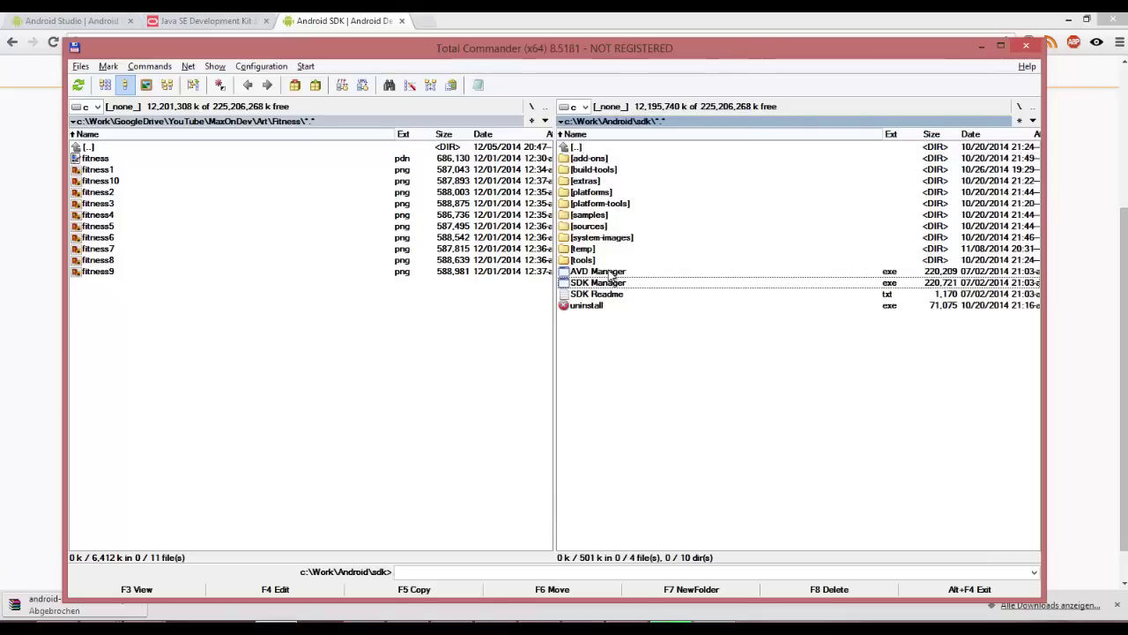
key("Return")
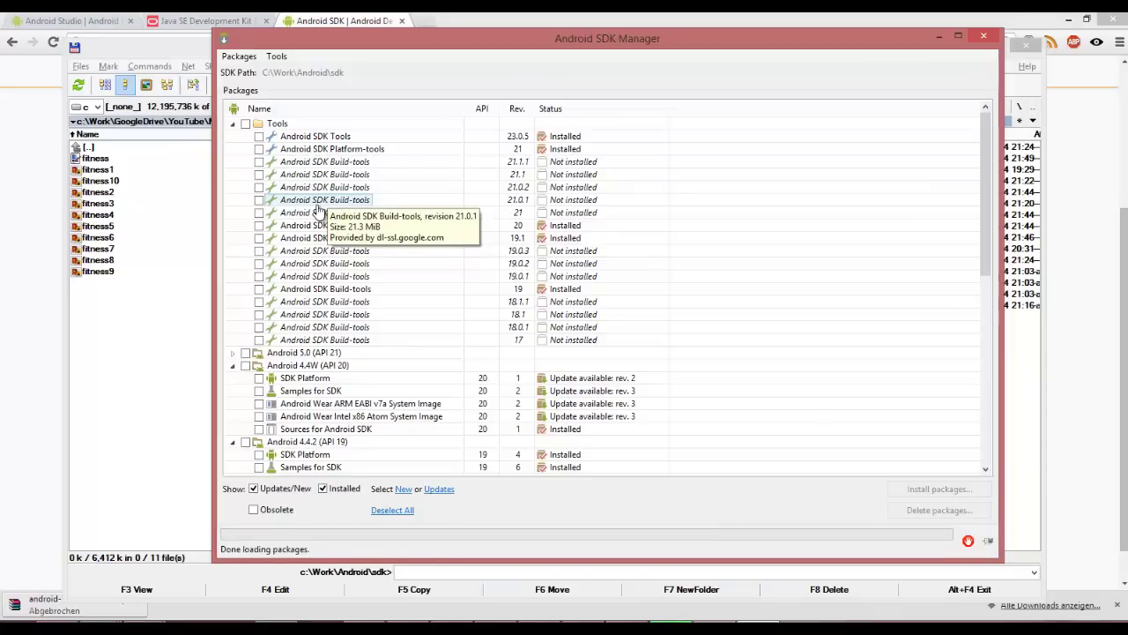
Collapse the Tools, Android 5.0, Android 4.4W and Android 4.4.2 package groups in the SDK Manager
left_click(245, 125)
left_click(233, 124)
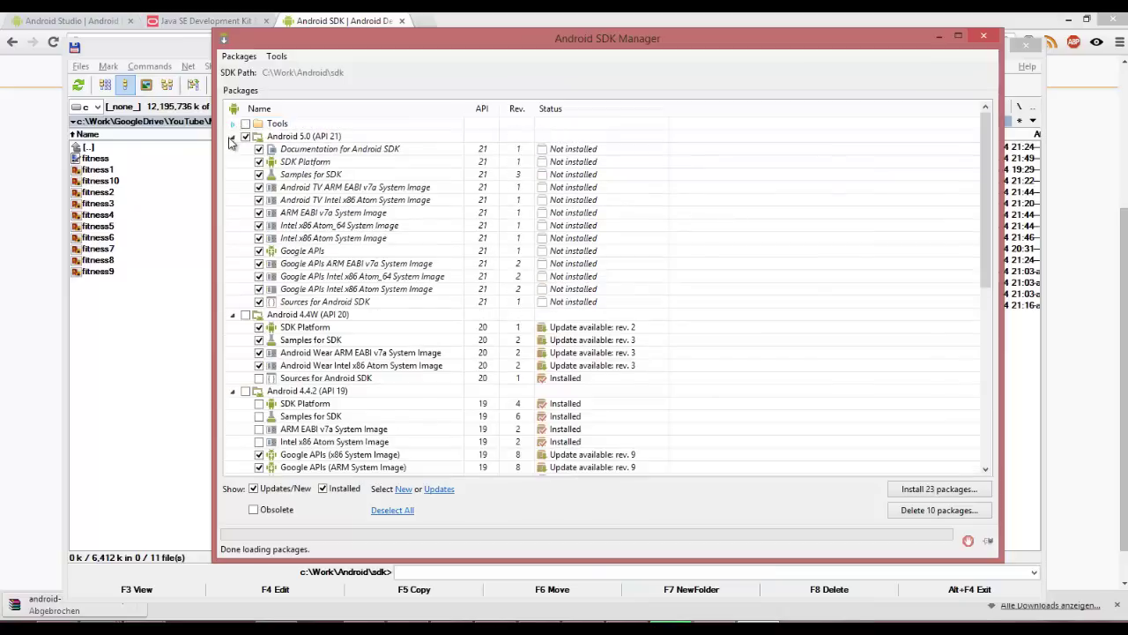
left_click(233, 137)
left_click(232, 150)
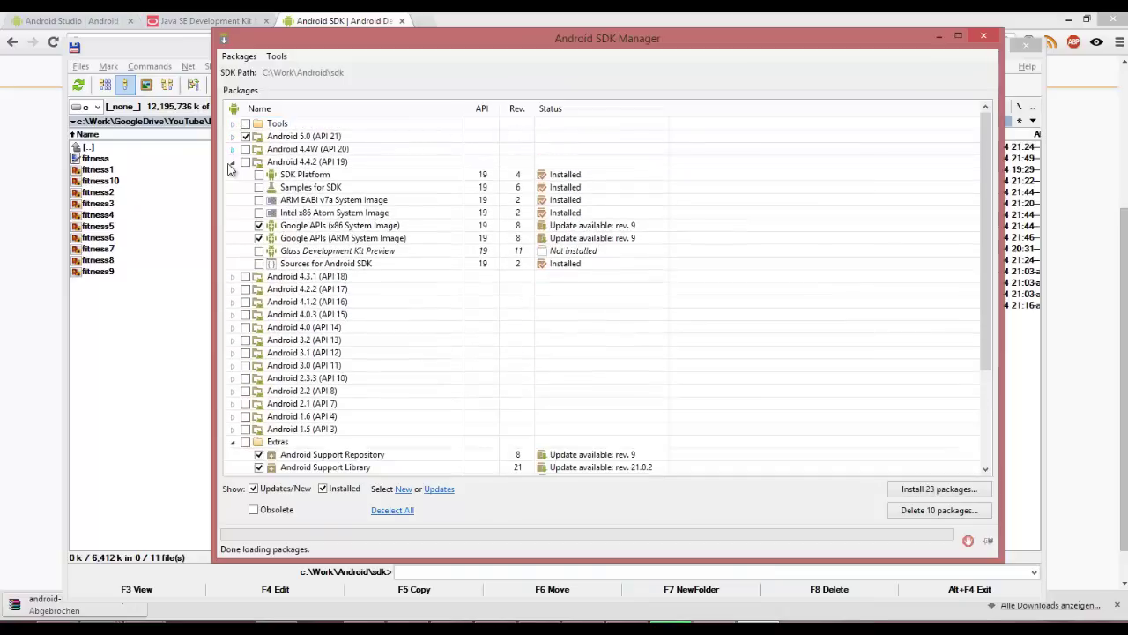
left_click(233, 164)
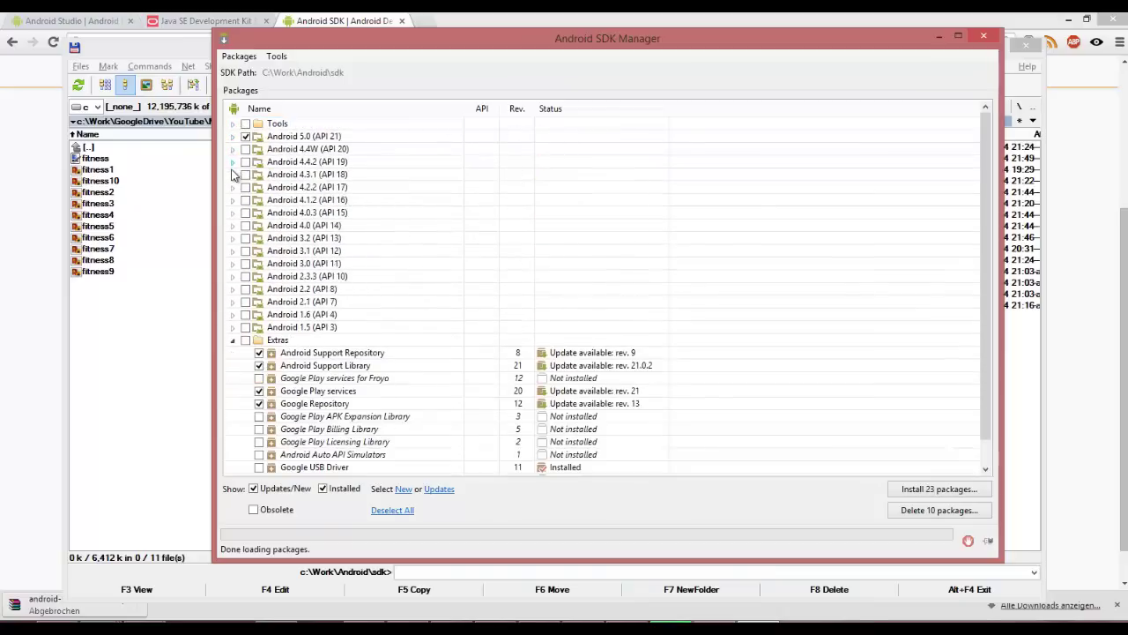
Collapse the Extras group and review the packages under Android 5.0 (API 21) and Android 4.4W (API 20)
left_click(233, 340)
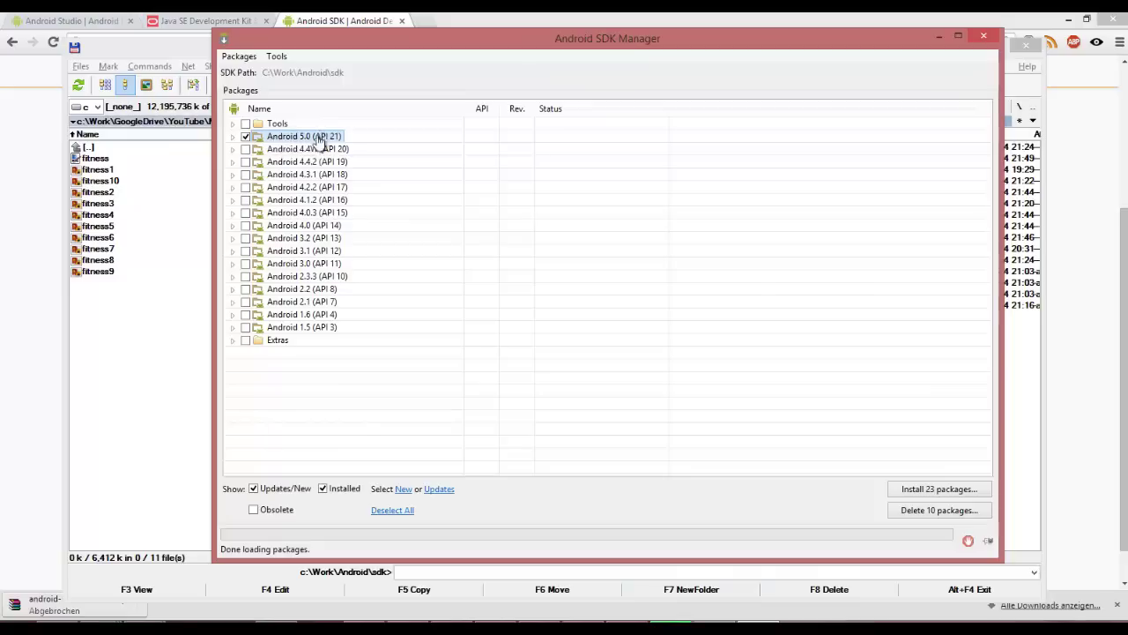
left_click(233, 138)
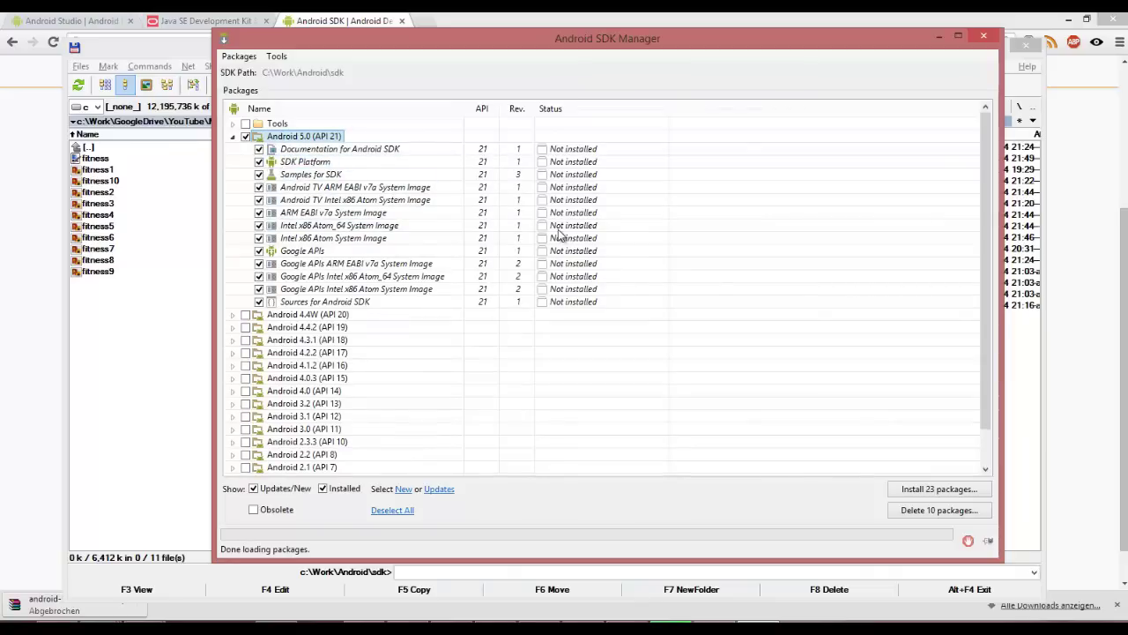
left_click(233, 315)
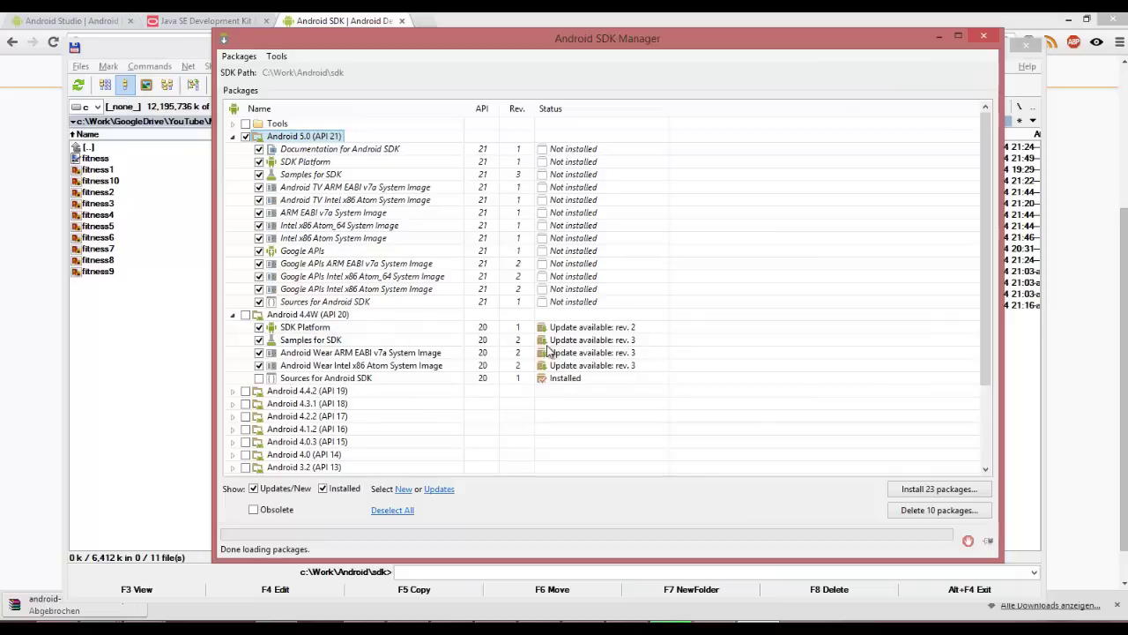
left_click(233, 315)
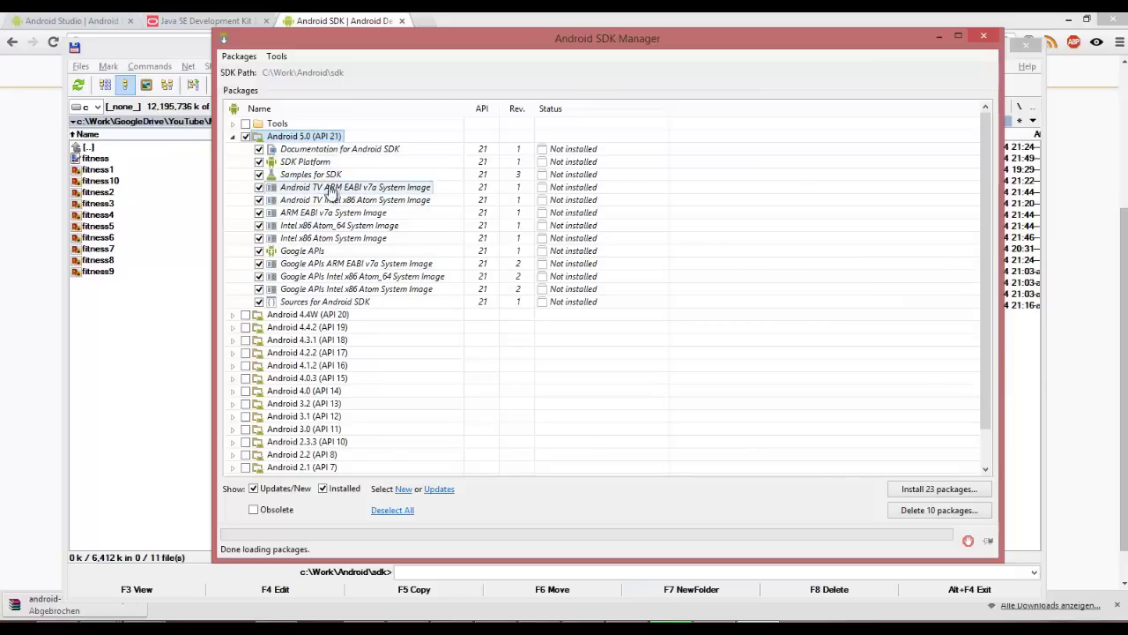
left_click(233, 137)
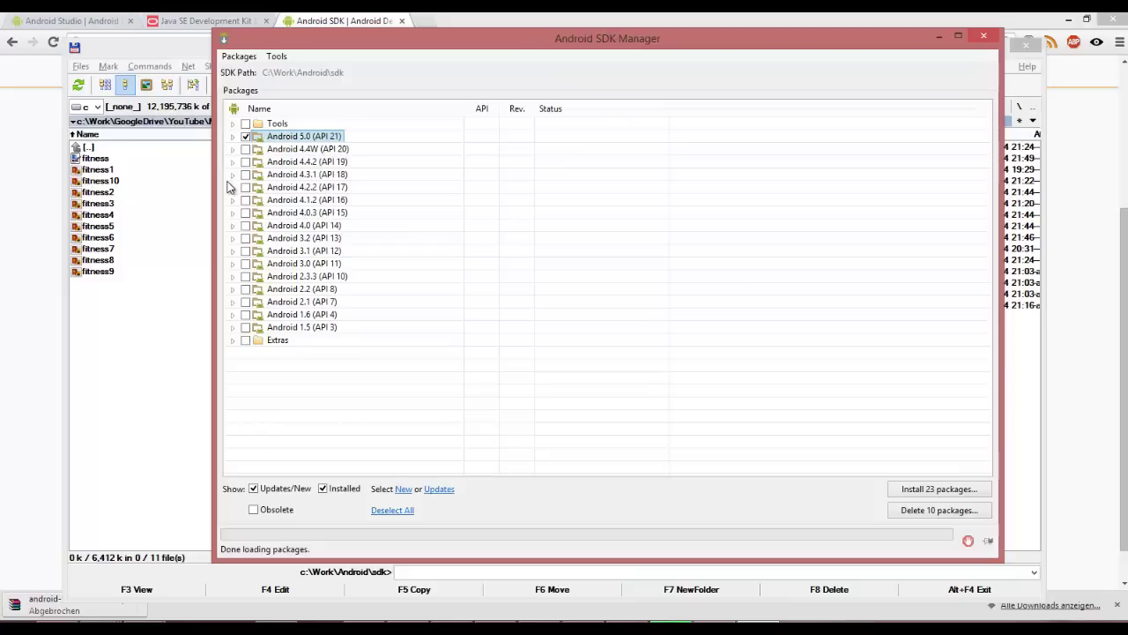
Check the SDK tools, platform-tools and build-tools in the Tools group, leaving the group collapsed
left_click(233, 124)
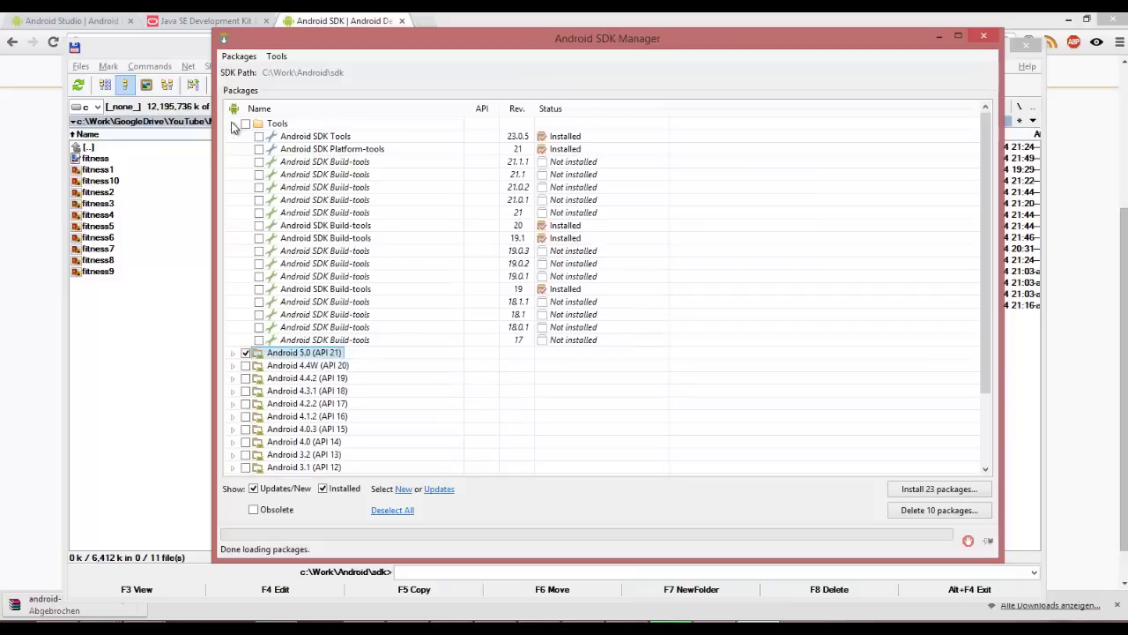
left_click(232, 124)
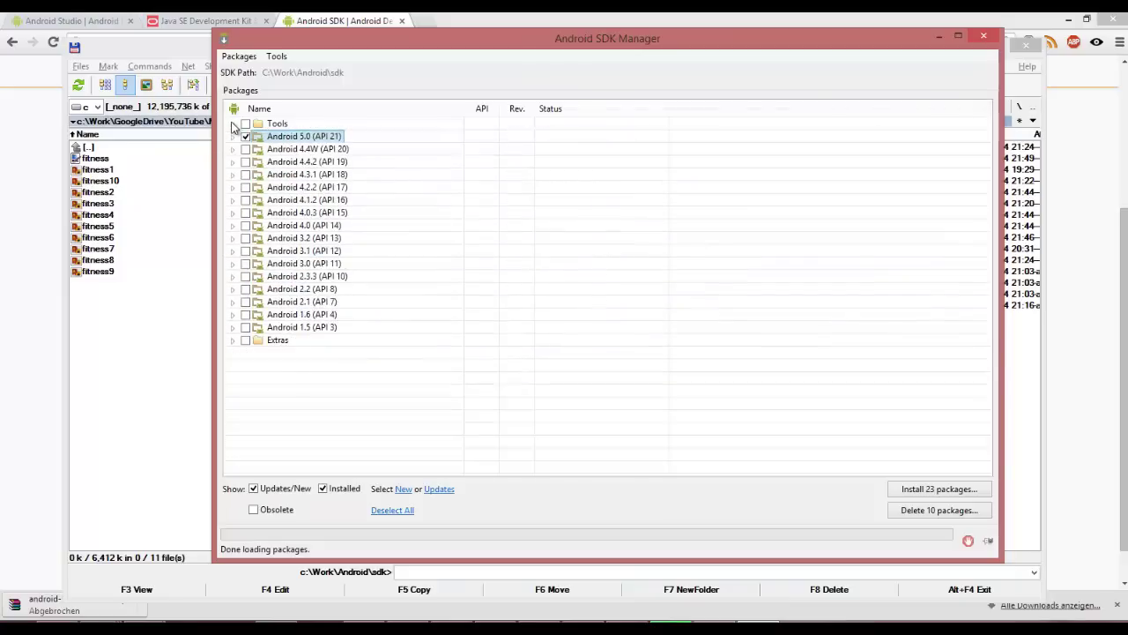
left_click(233, 124)
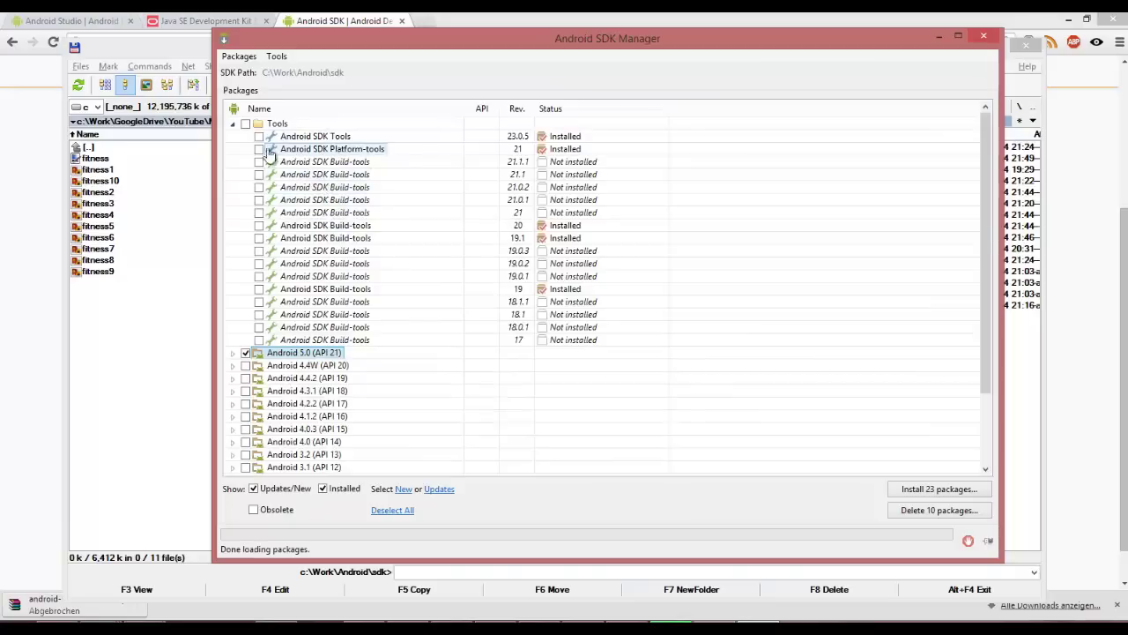
left_click(233, 125)
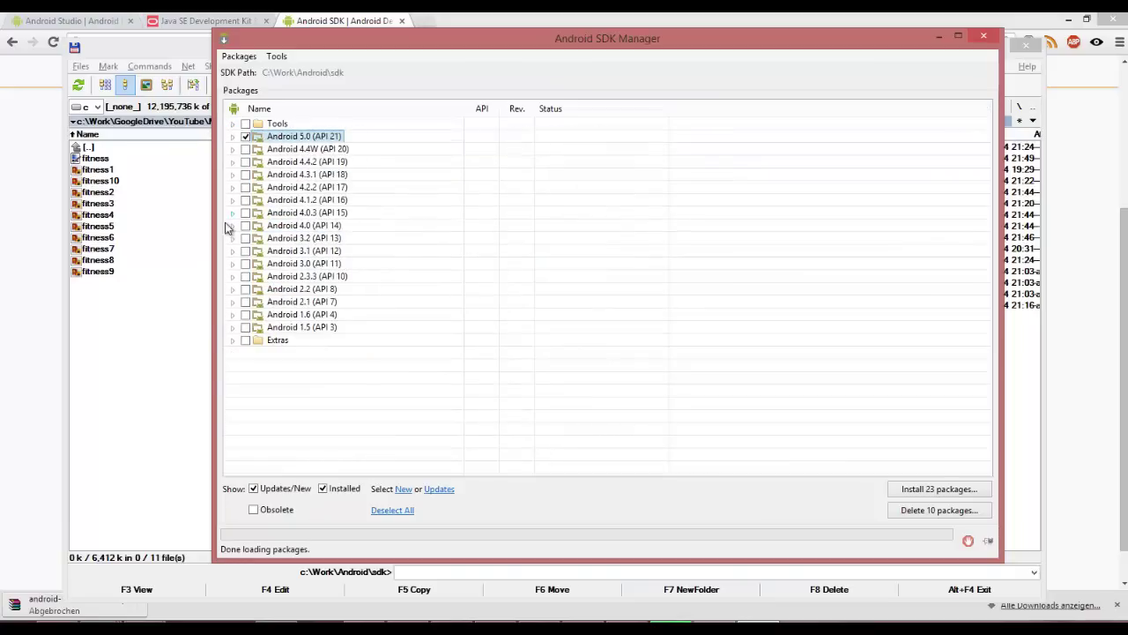
Review the packages in the Extras and Android 5.0 (API 21) groups and close the SDK Manager
left_click(233, 340)
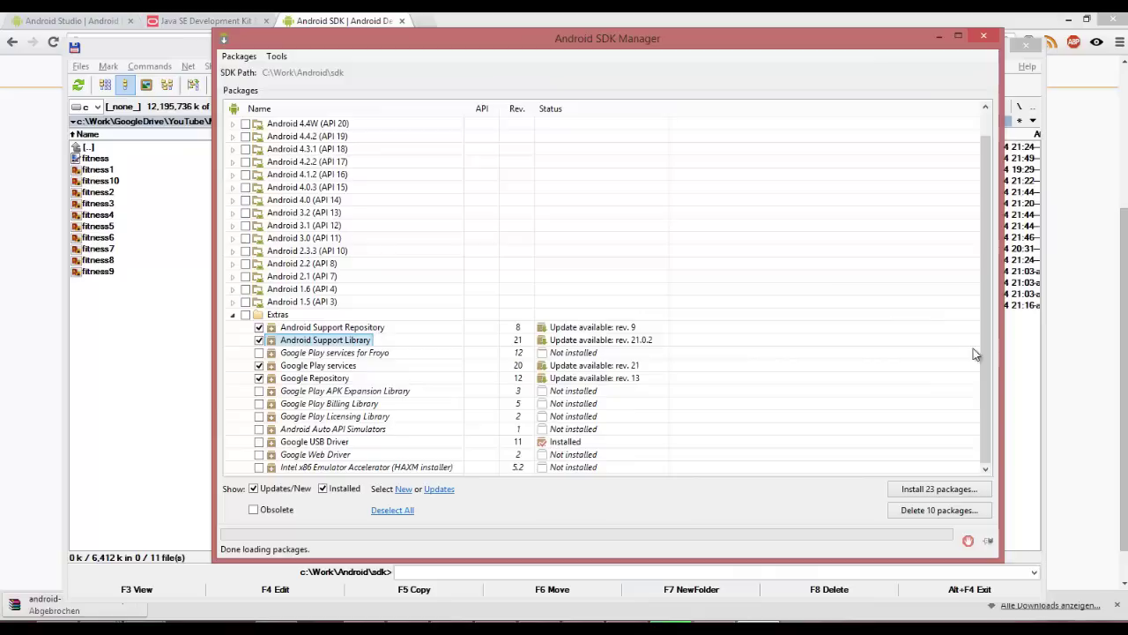
left_click(232, 314)
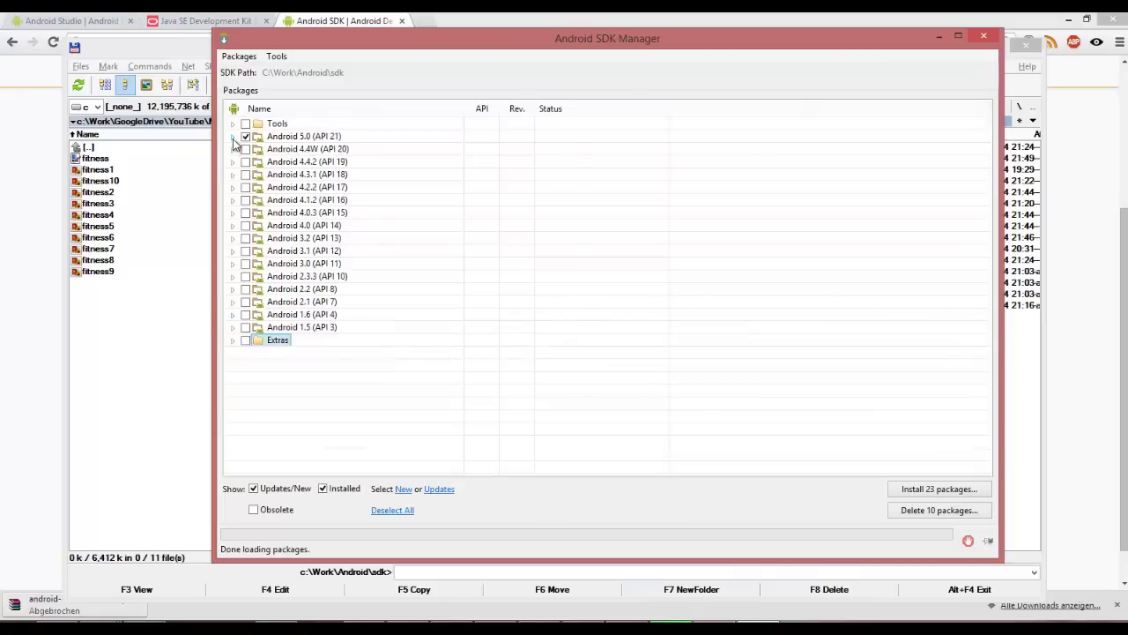
left_click(233, 137)
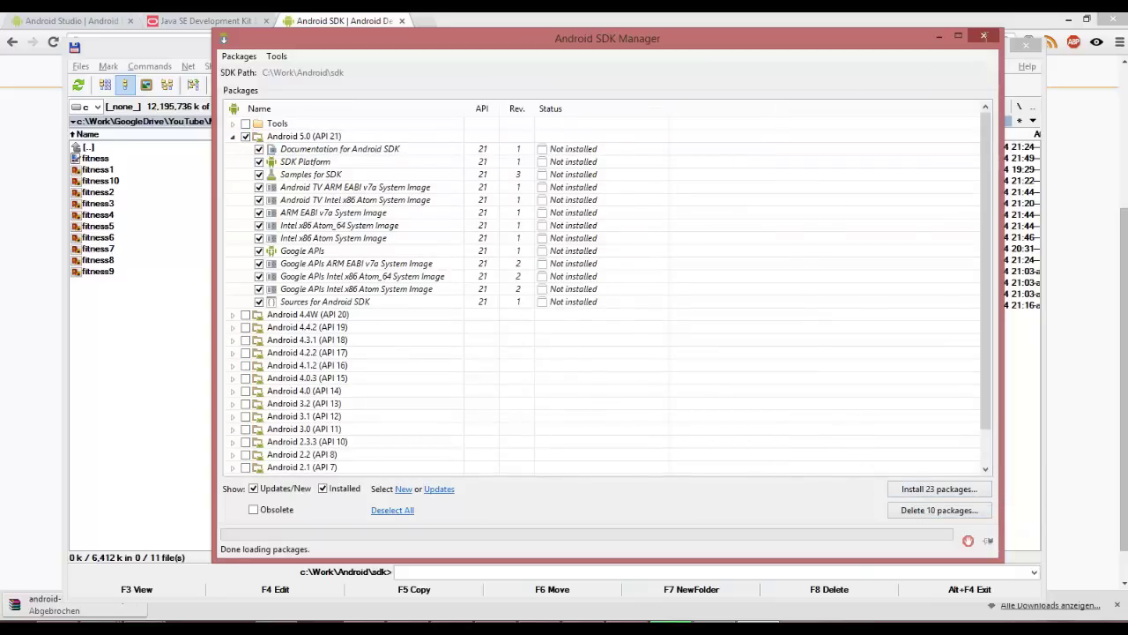
left_click(984, 35)
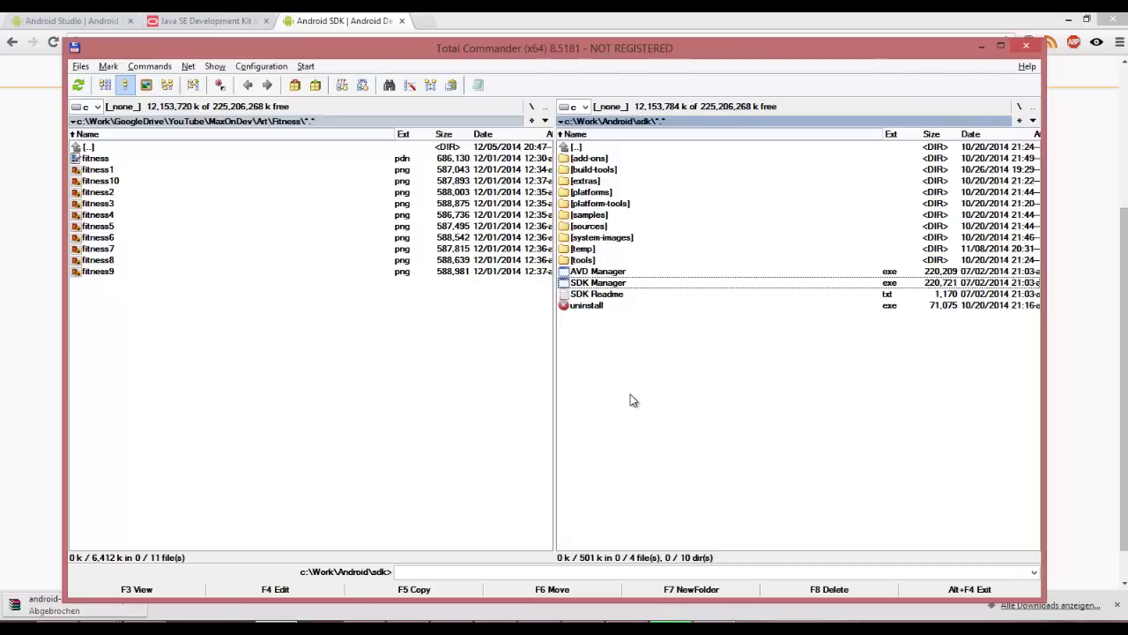
Search Google for "enable usb debugging" in a new browser tab
key("Up")
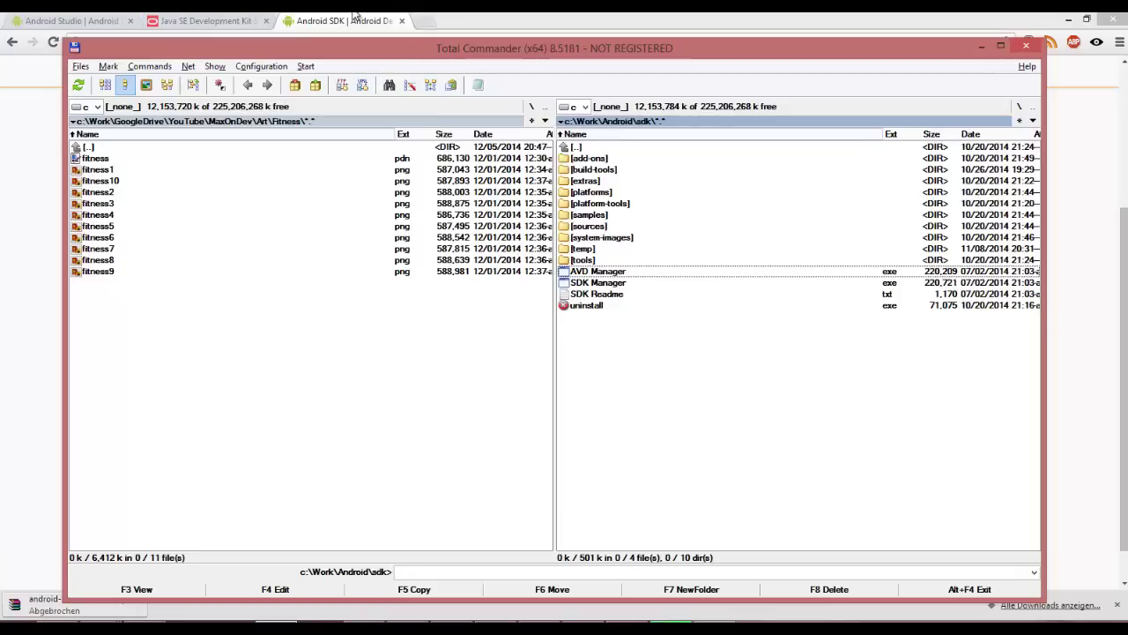
left_click(427, 21)
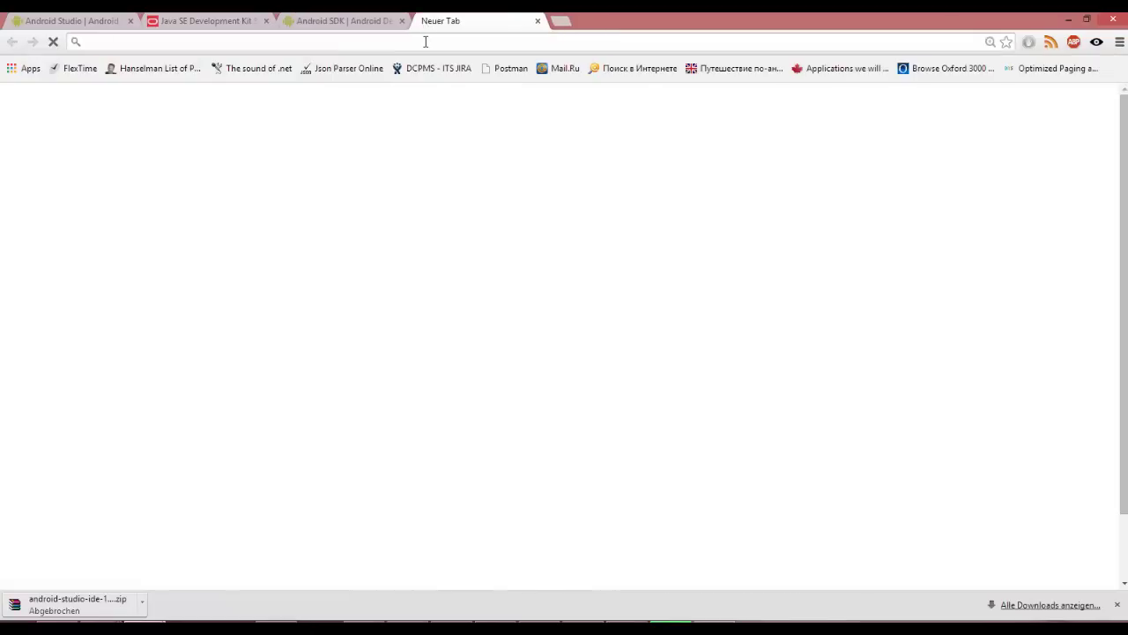
type("enable usb")
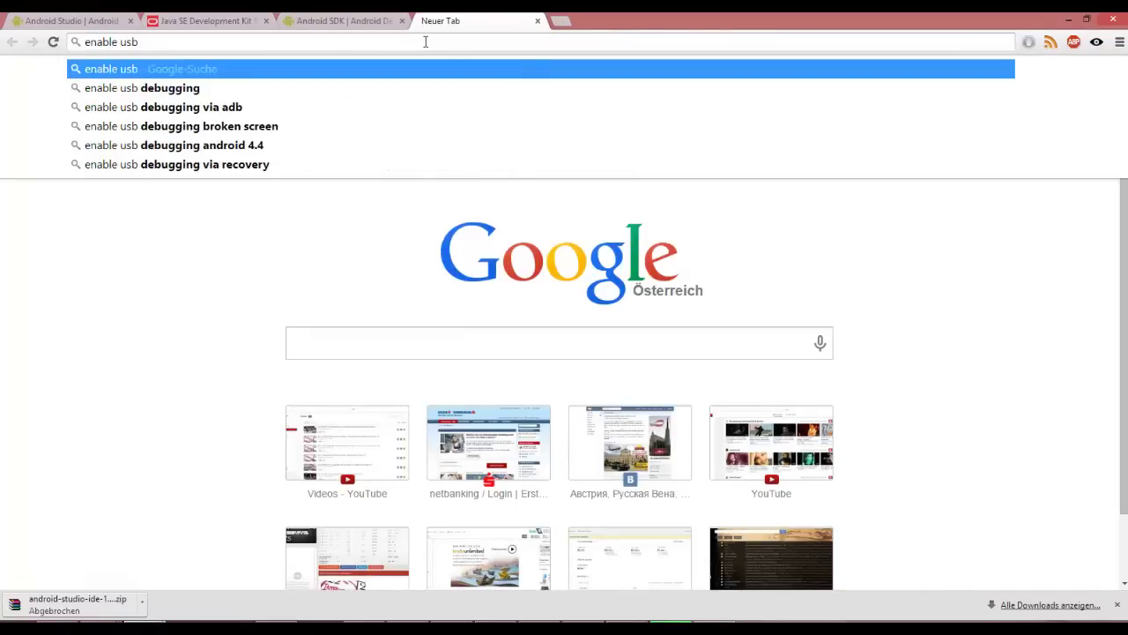
key("Down")
key("Return")
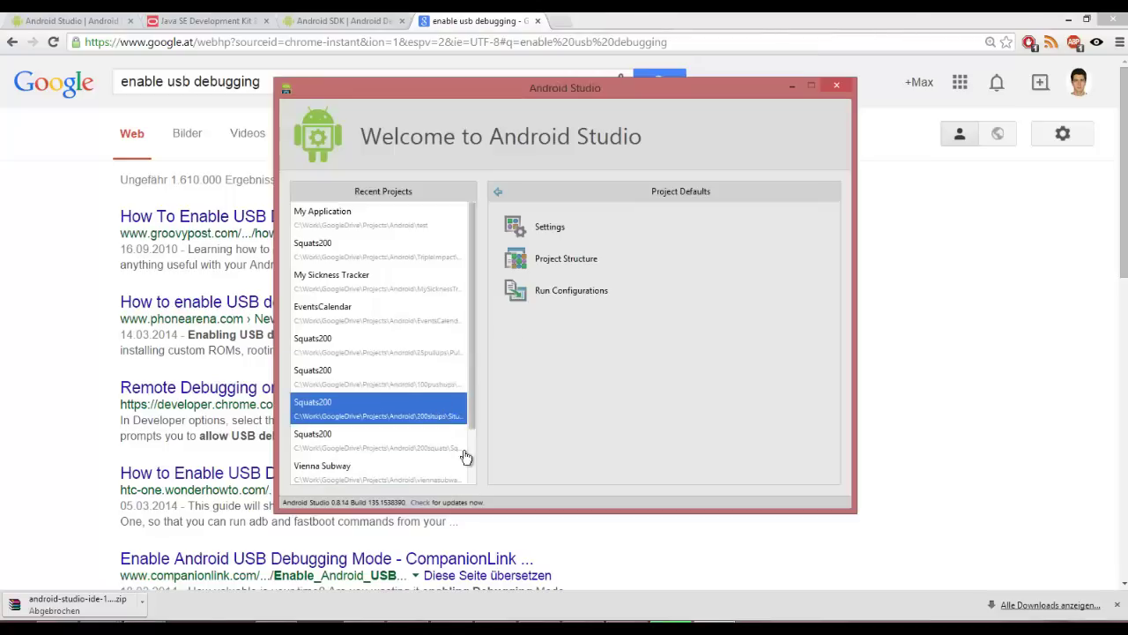
Switch to Total Commander, launch AVD Manager from the sdk folder and select the existing Android 4.4.2 virtual device
left_click(277, 618)
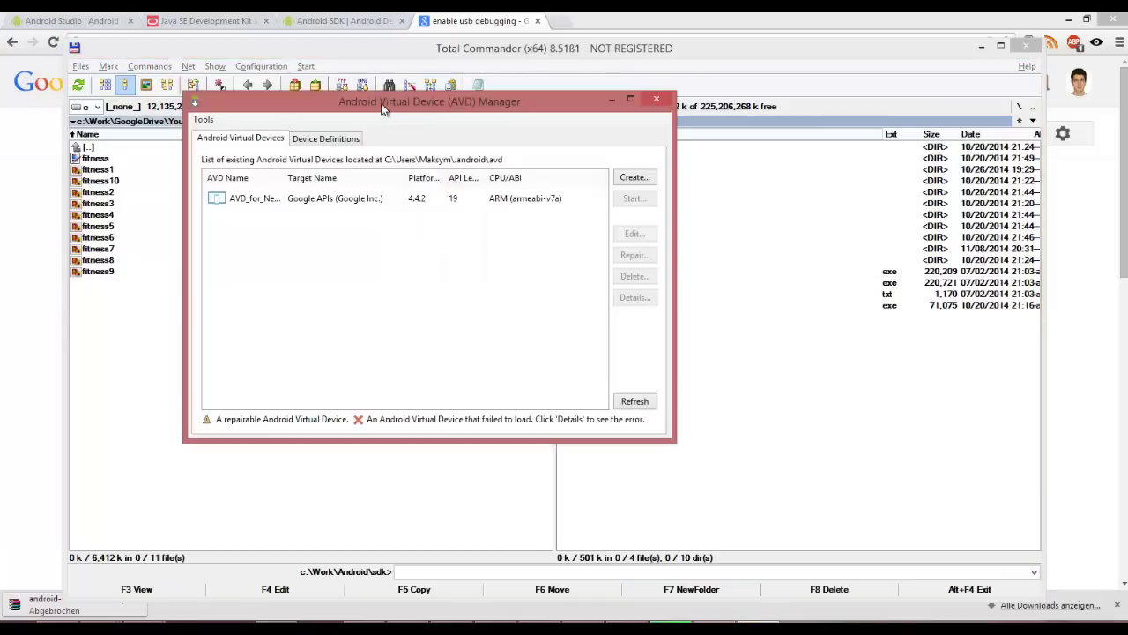
left_click_drag(383, 103, 465, 130)
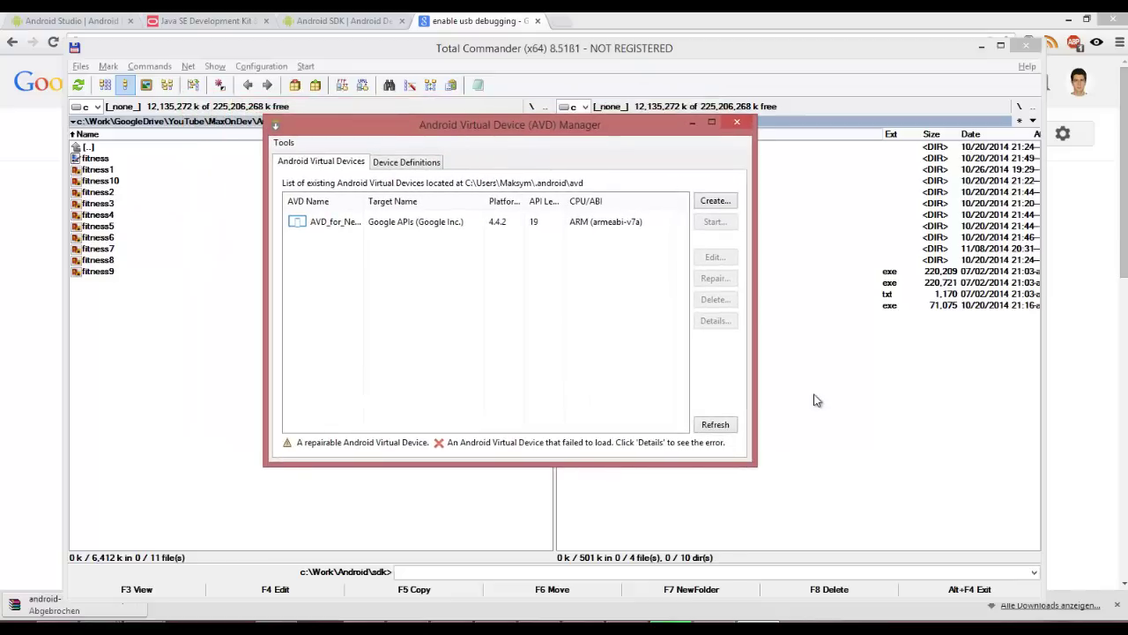
left_click(679, 335)
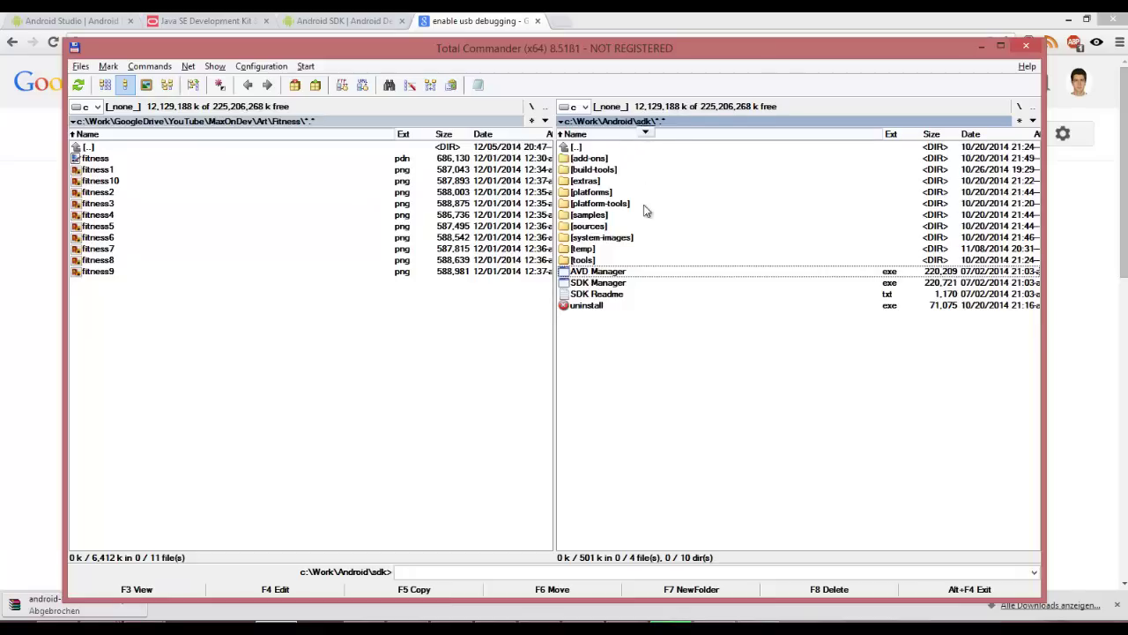
key("alt+Tab")
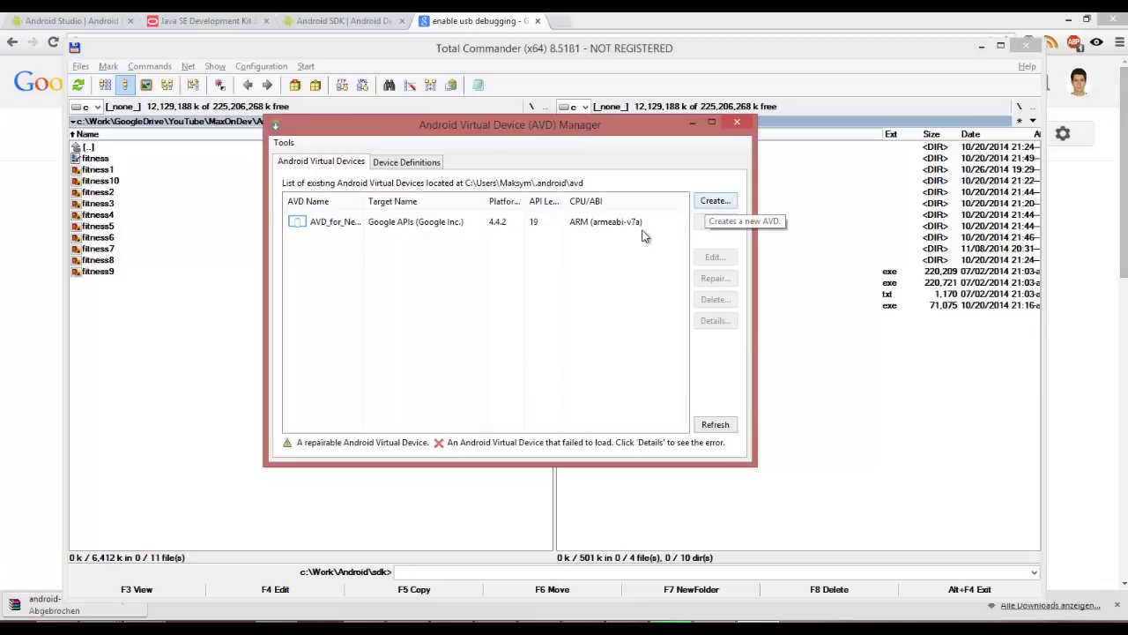
left_click(561, 226)
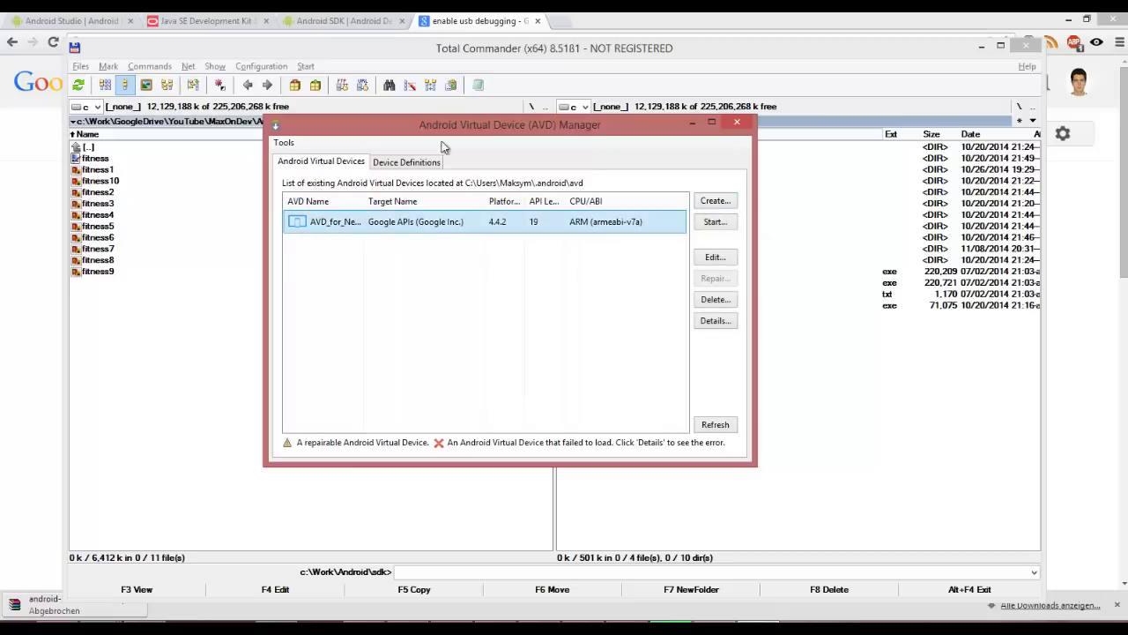
left_click_drag(419, 122, 413, 102)
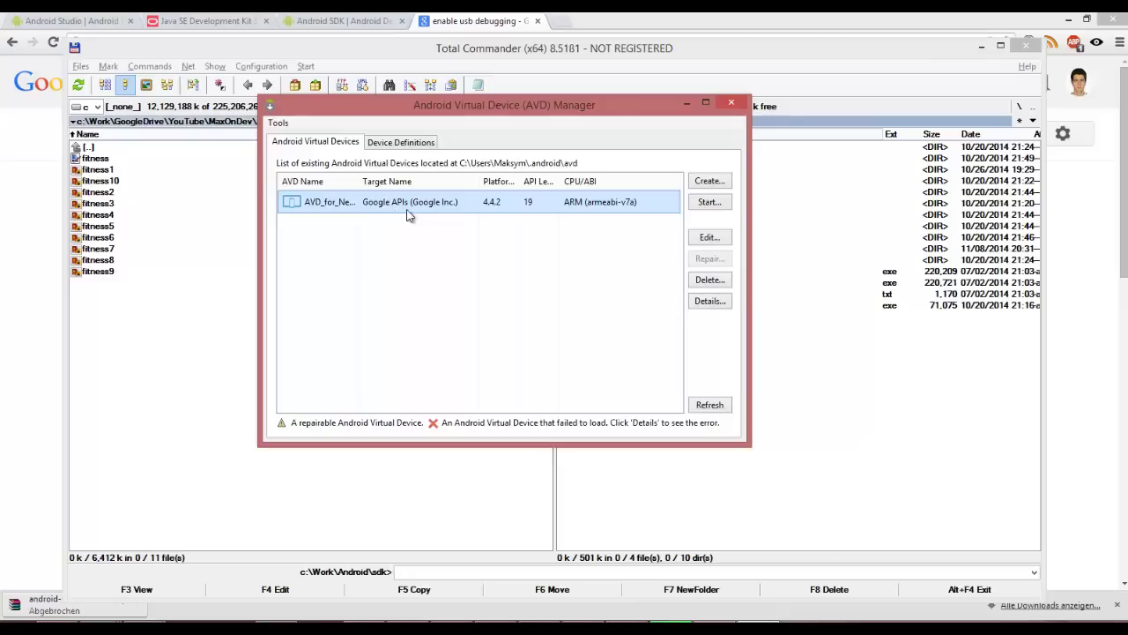
left_click(529, 207)
Examine the Device, Target and CPU/ABI options for creating a new virtual device and cancel the creation
left_click(710, 181)
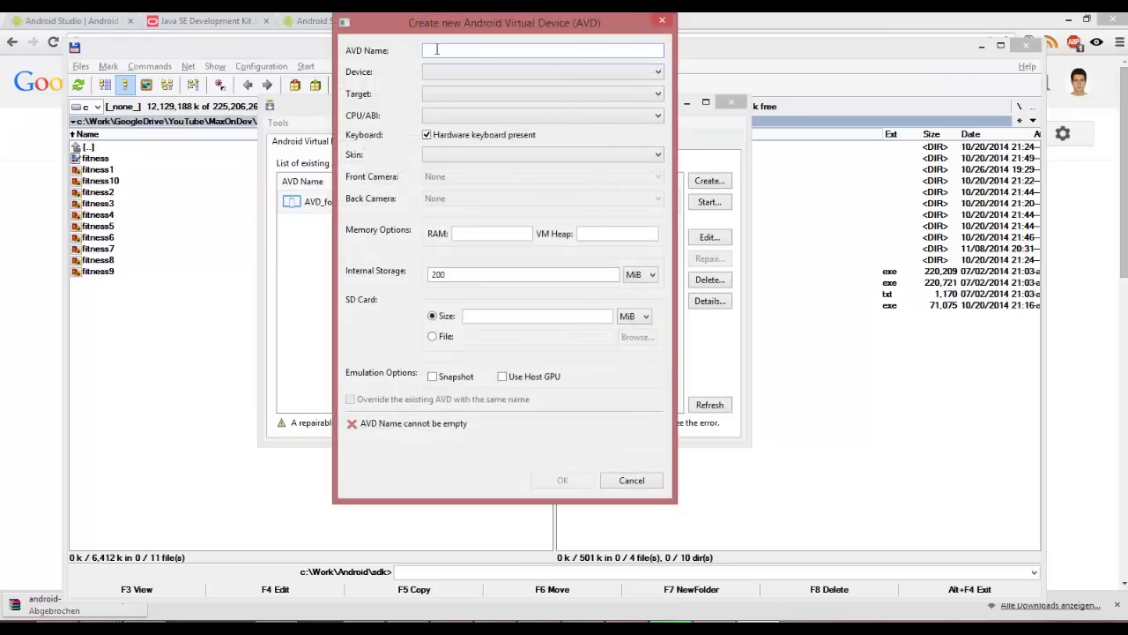
left_click(450, 71)
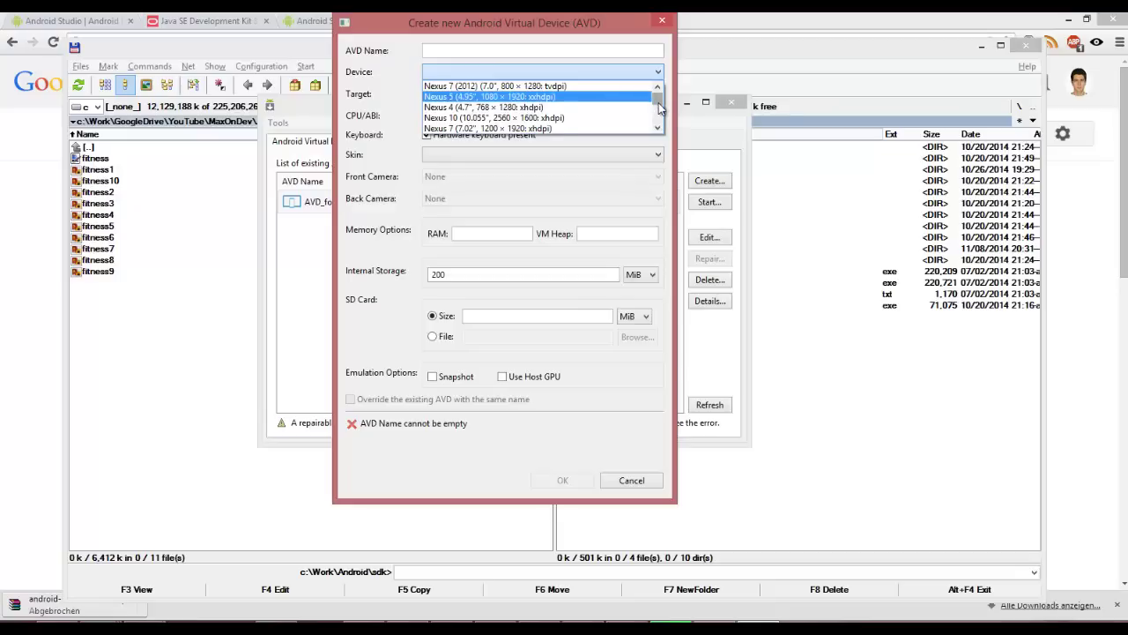
left_click_drag(660, 106, 657, 121)
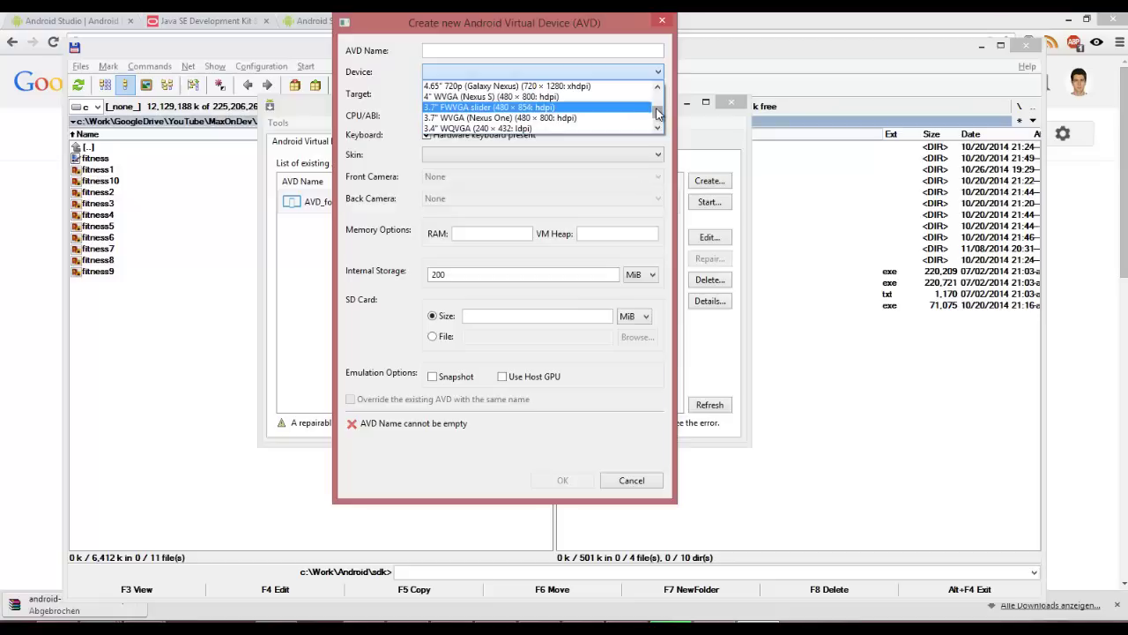
left_click_drag(657, 113, 657, 88)
left_click(608, 75)
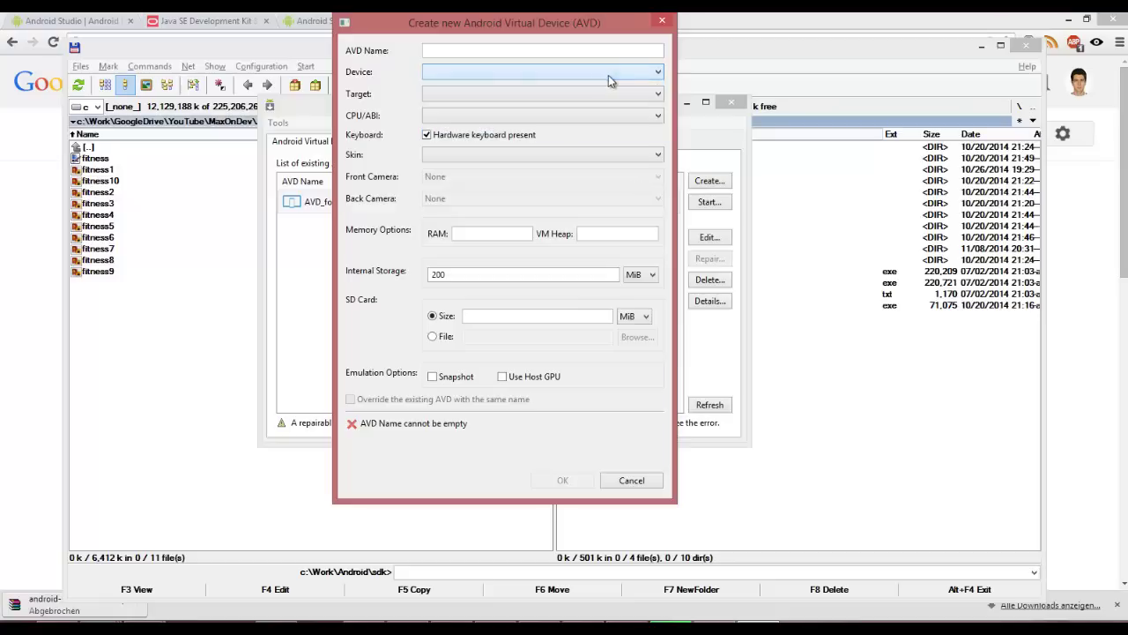
left_click(510, 93)
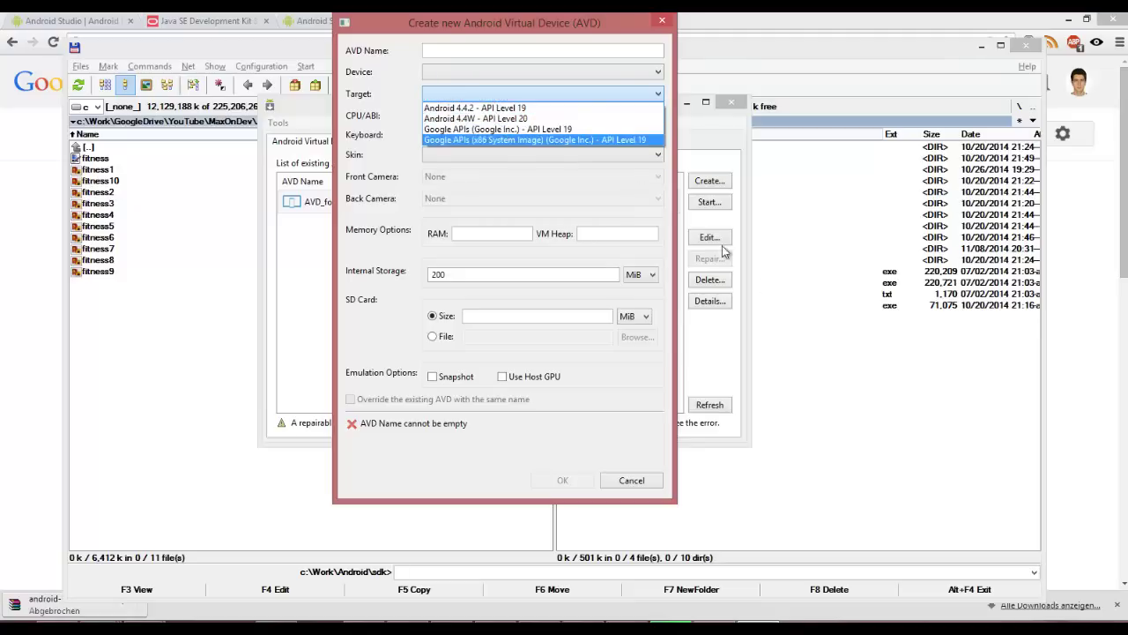
left_click(834, 369)
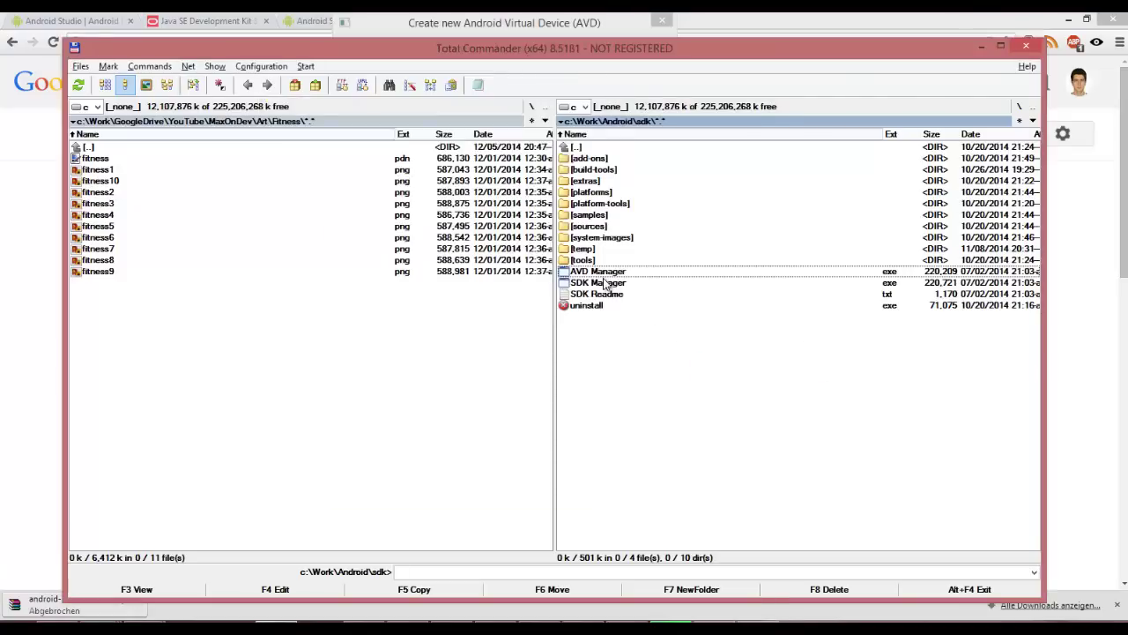
key("alt+Tab")
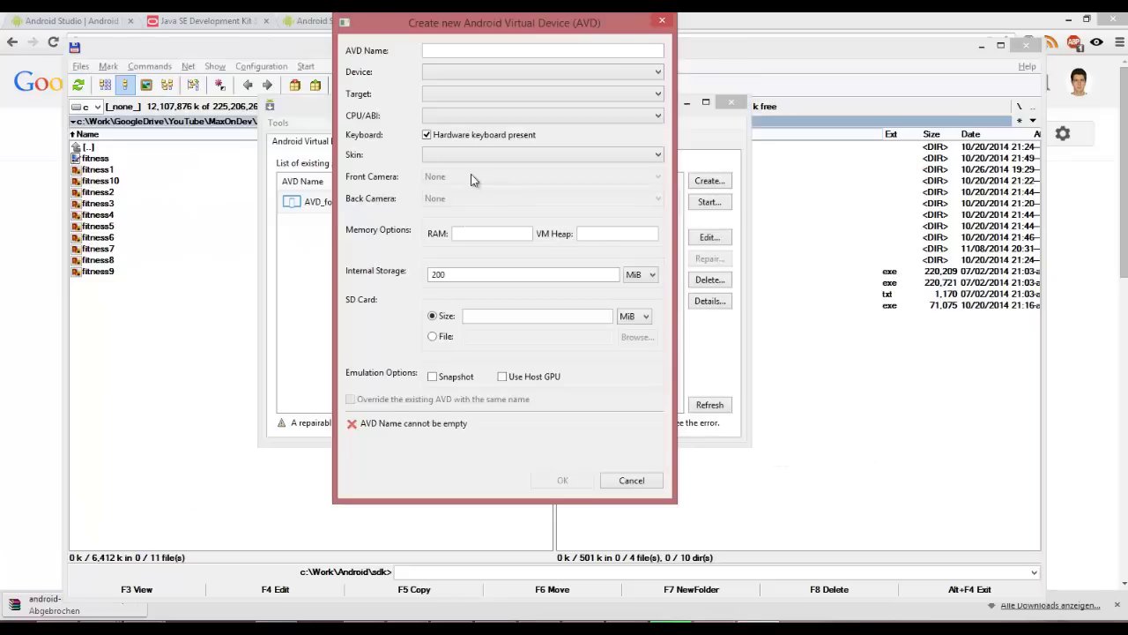
left_click(447, 115)
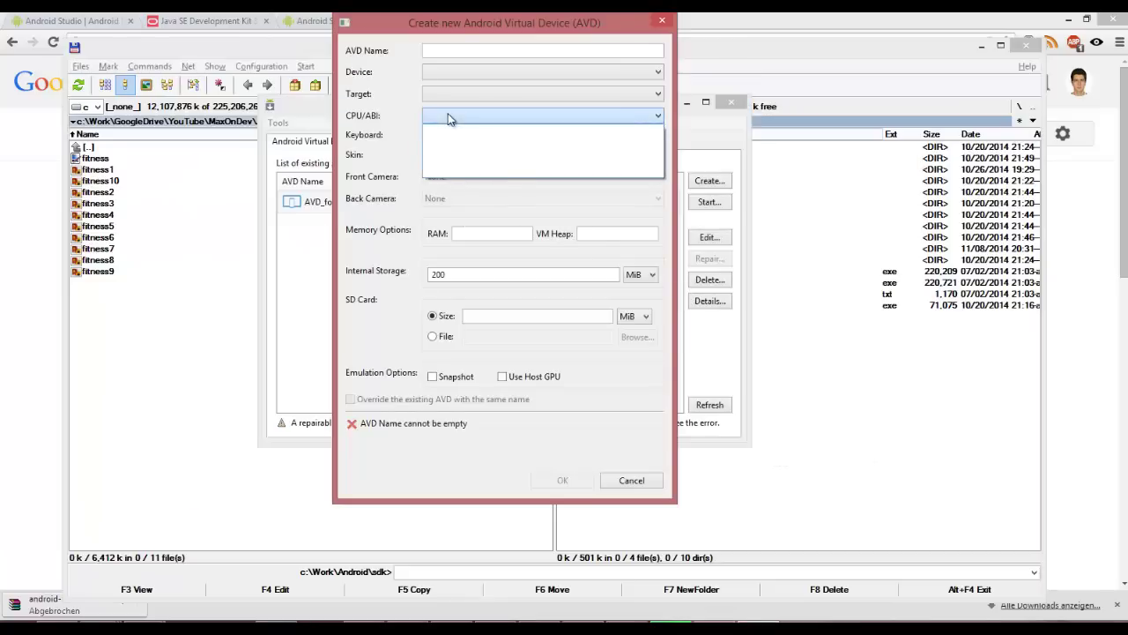
left_click(440, 180)
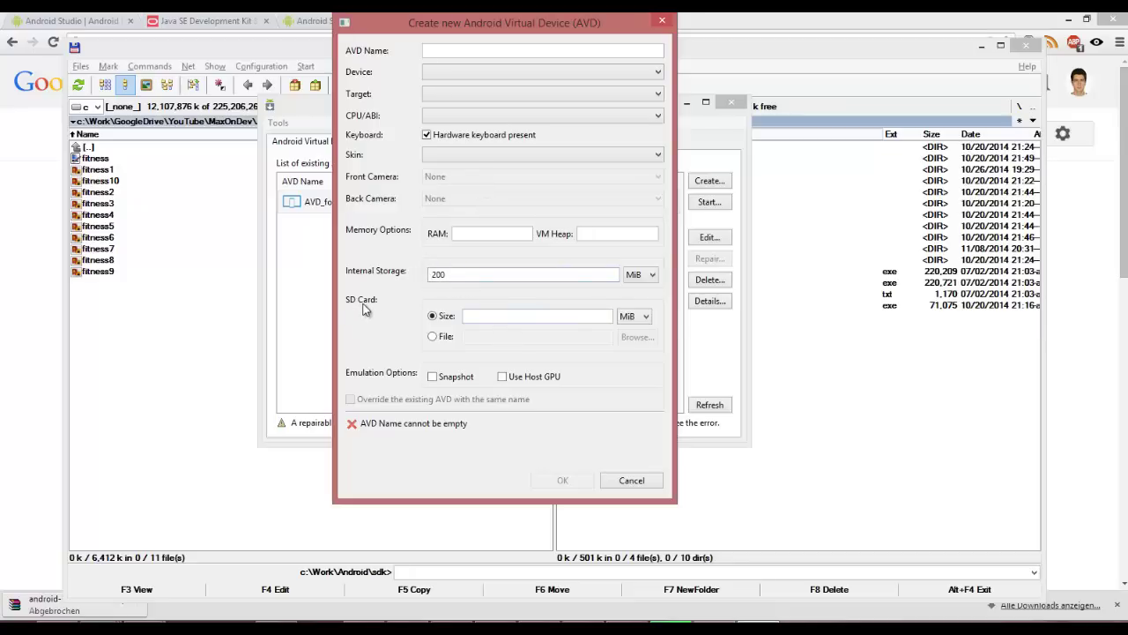
left_click(632, 480)
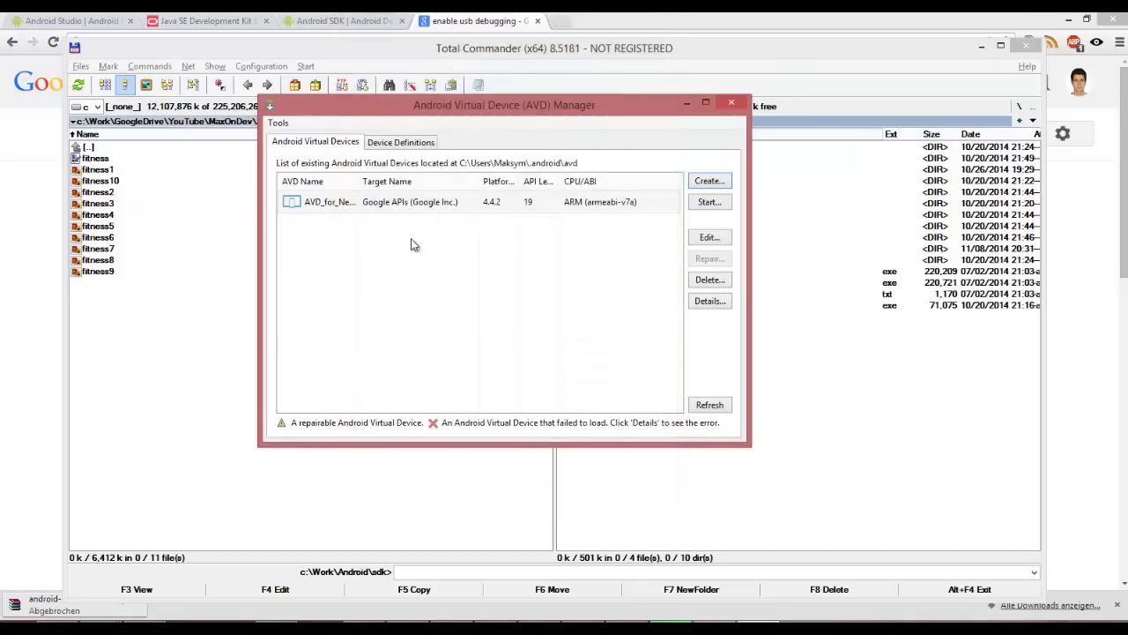
Select the existing virtual device and widen the AVD Name column to fit its full name
left_click(372, 210)
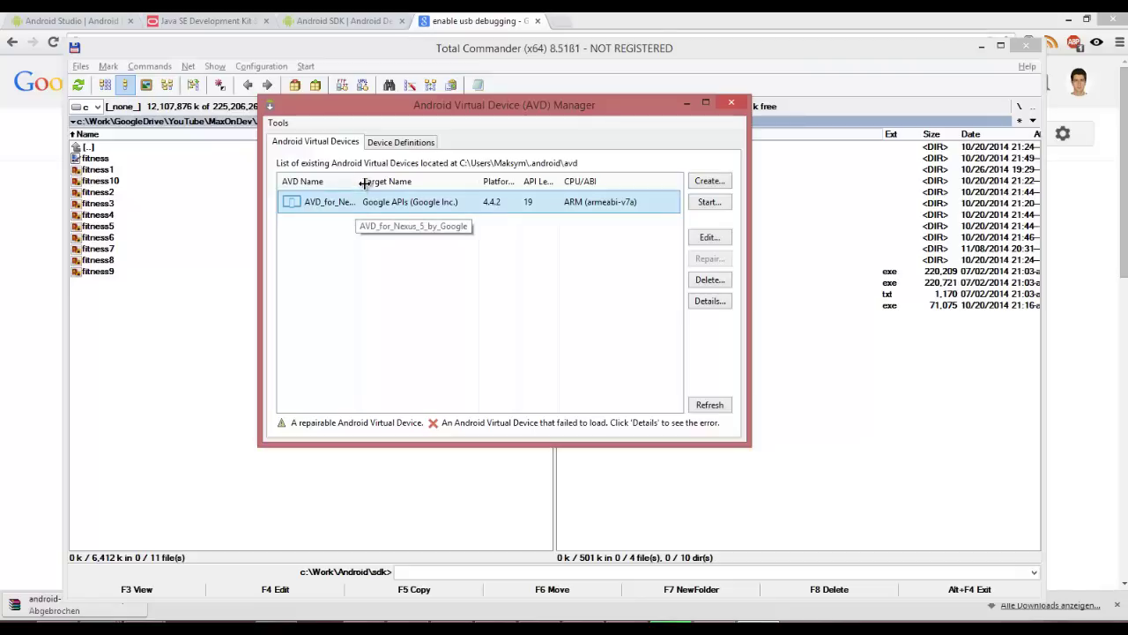
left_click_drag(357, 187, 441, 203)
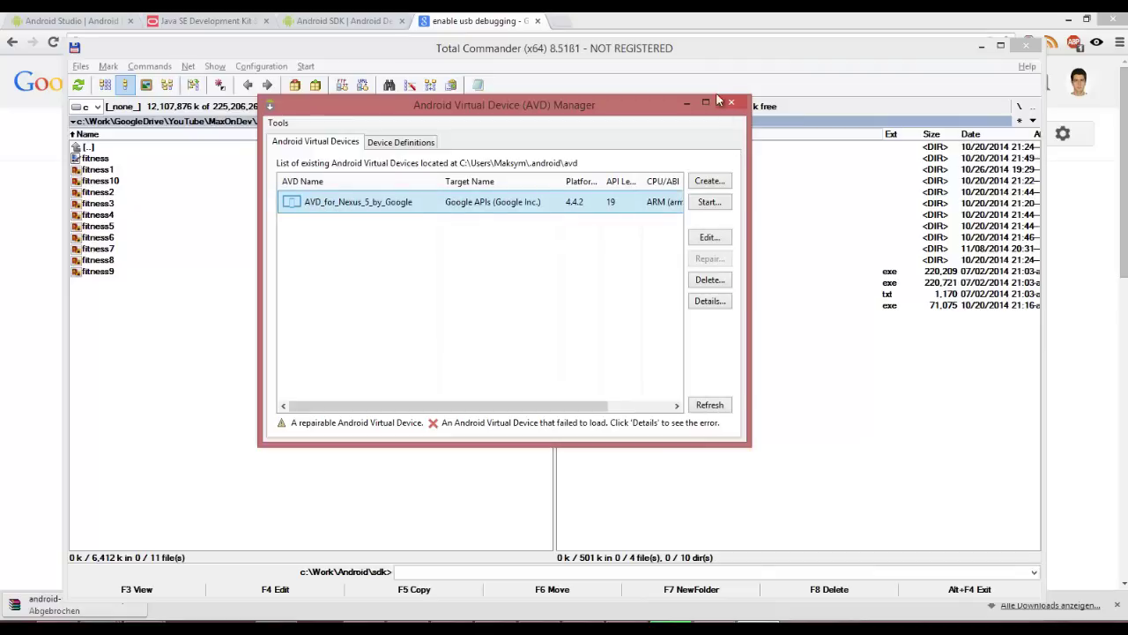
Close AVD Manager, switch to Android Studio and start a new project from its welcome screen
left_click(735, 105)
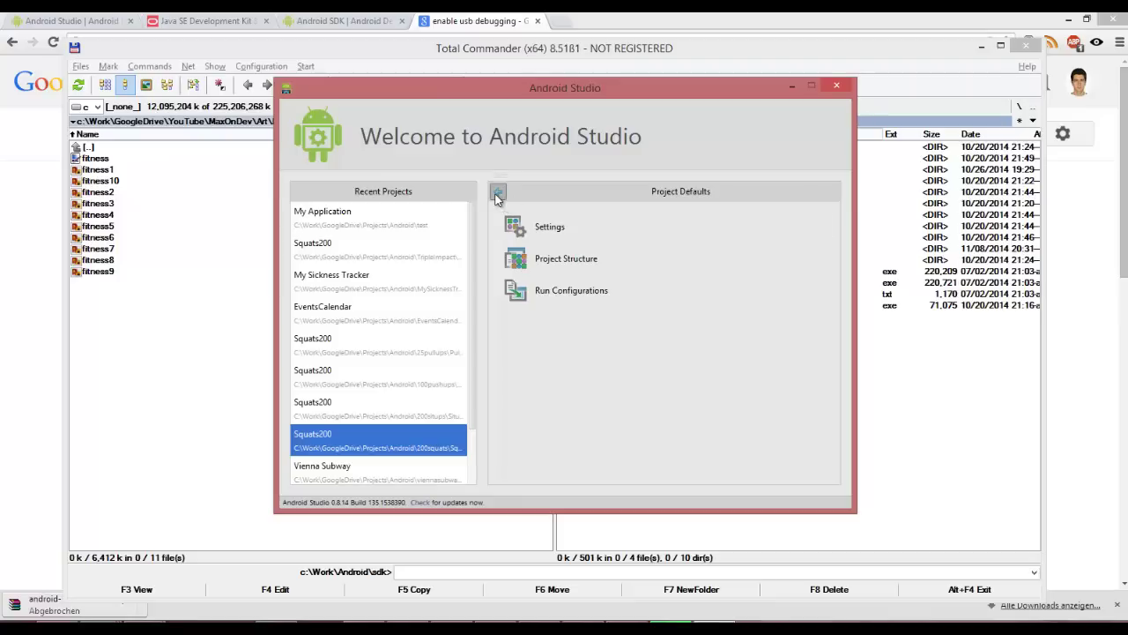
left_click(497, 192)
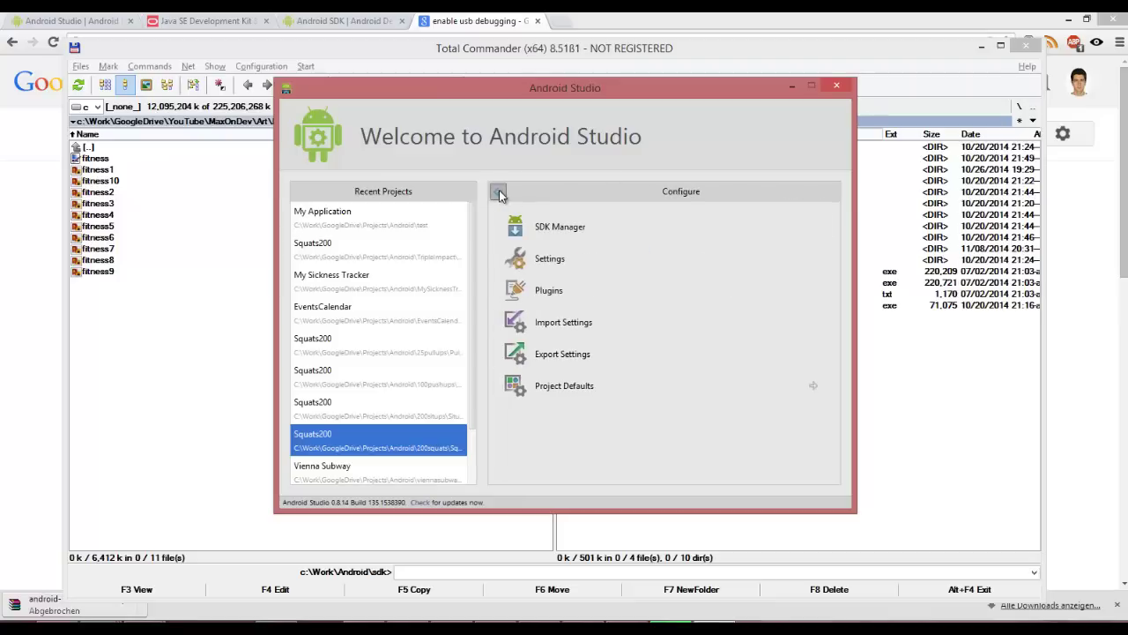
left_click(498, 193)
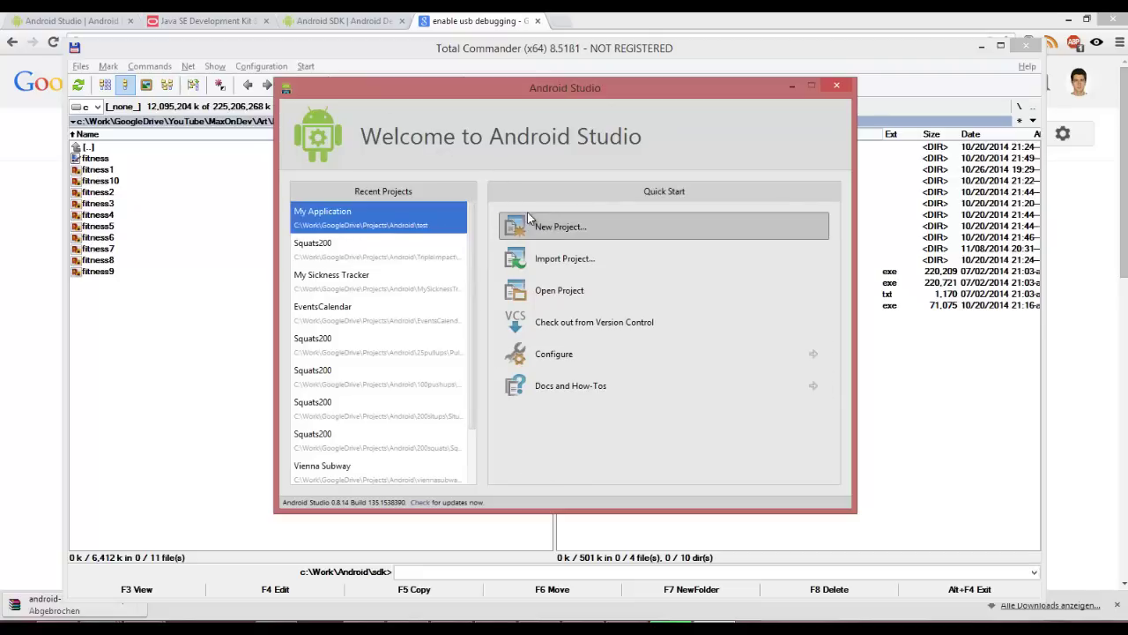
left_click(556, 228)
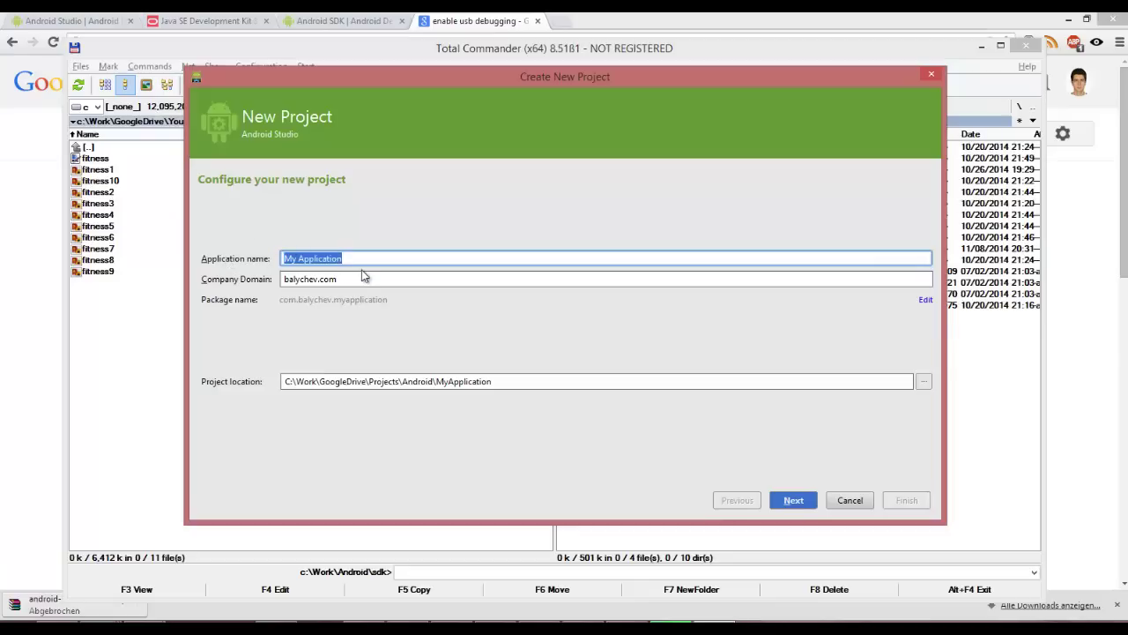
Name the application TripleImpact, accept the prefilled company domain and continue to the form factor selection
type("Triple")
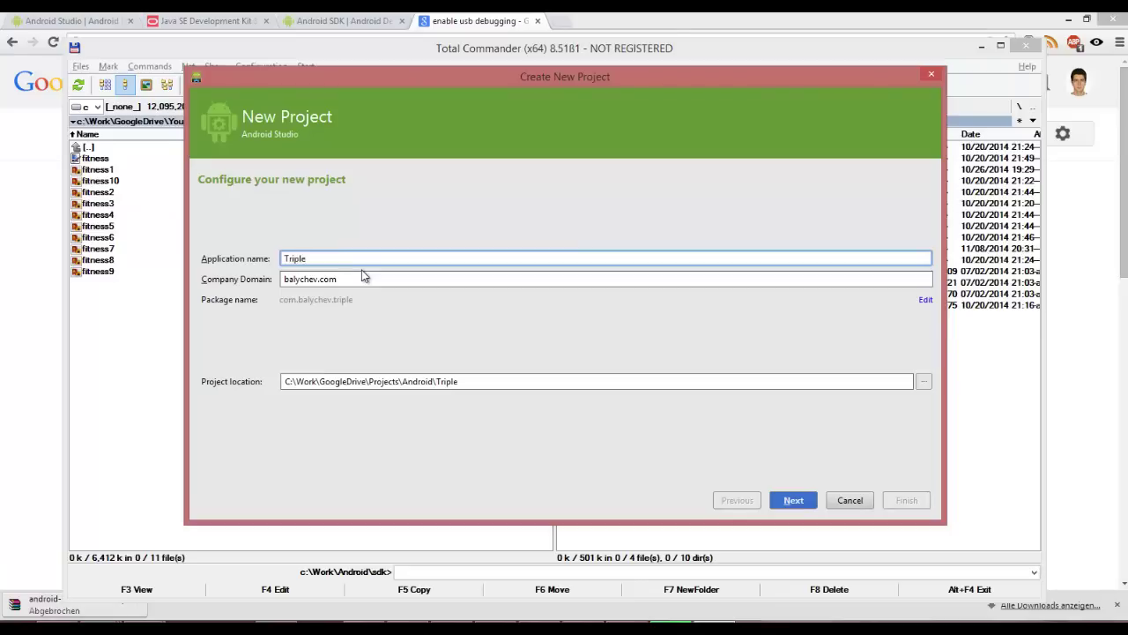
type("Impact")
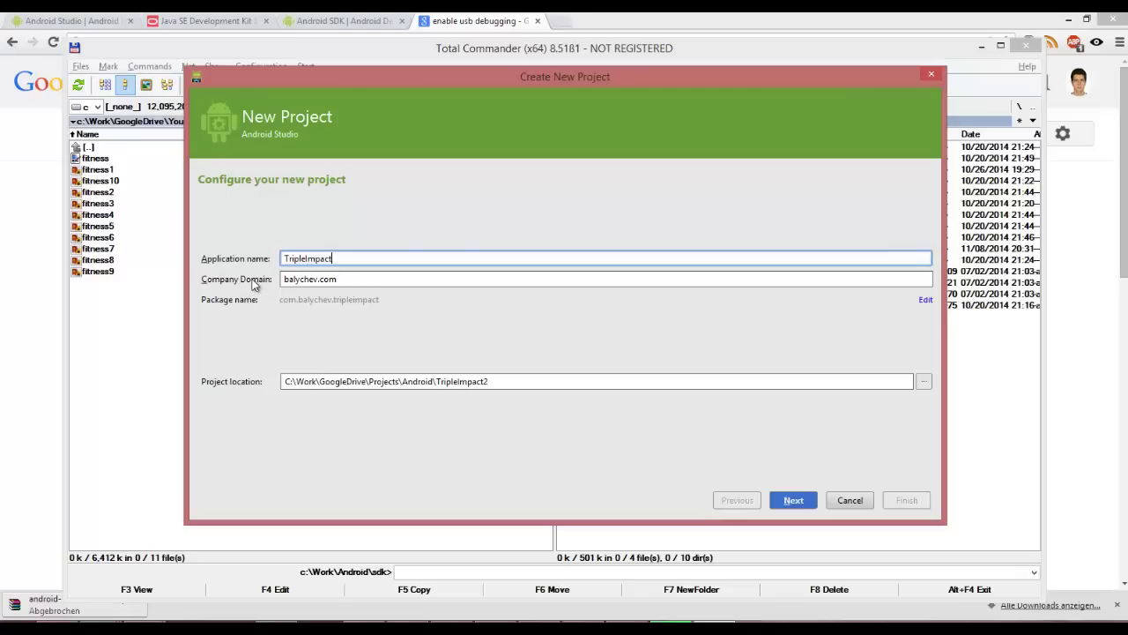
left_click(298, 279)
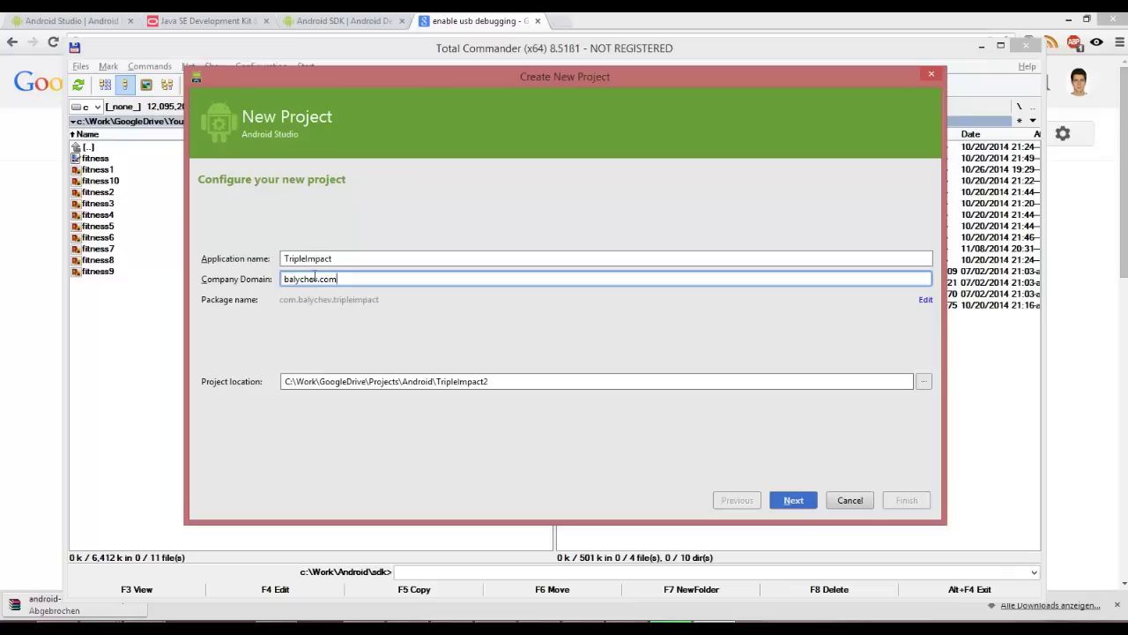
double_click(286, 278)
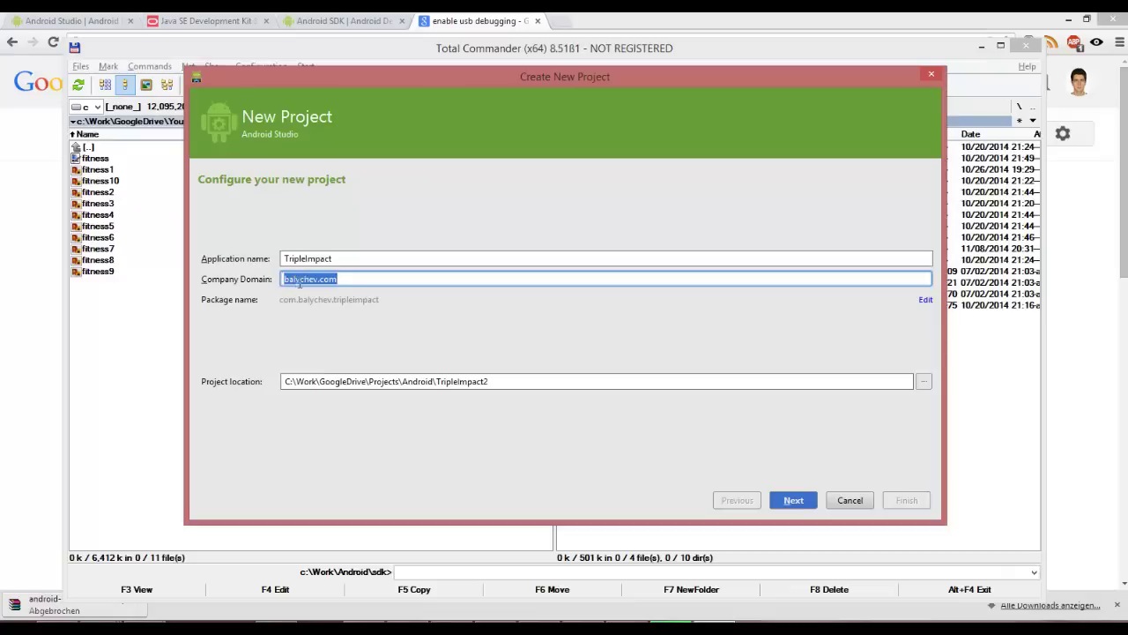
left_click(300, 282)
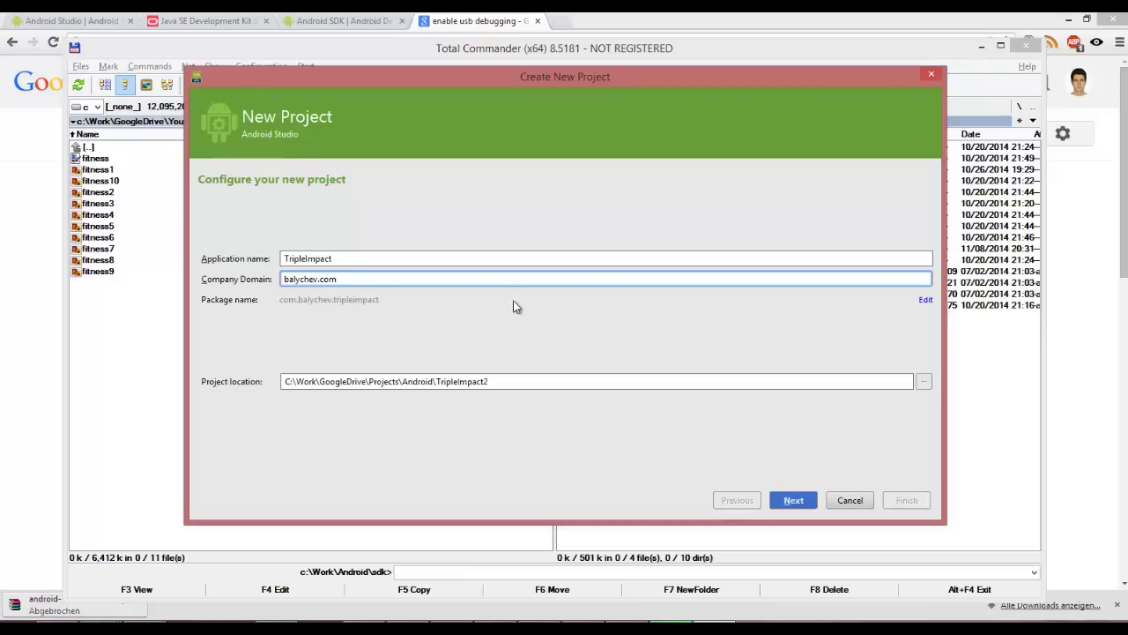
left_click(792, 501)
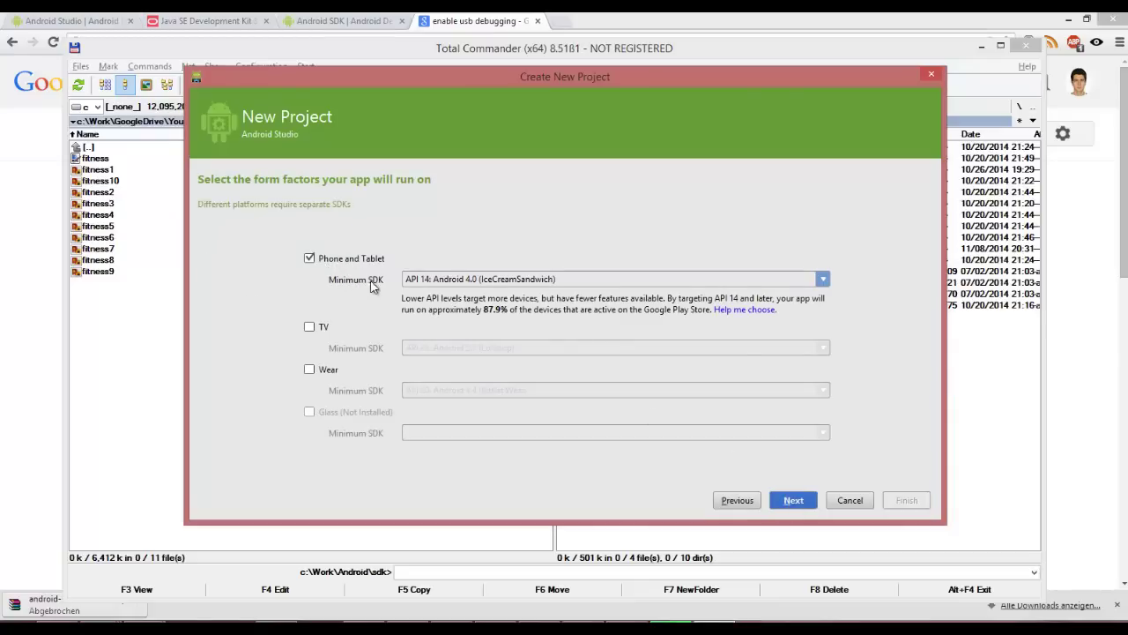
Set the Phone and Tablet minimum SDK to API 11: Android 3.0 (Honeycomb) and continue to the activity selection
left_click(438, 282)
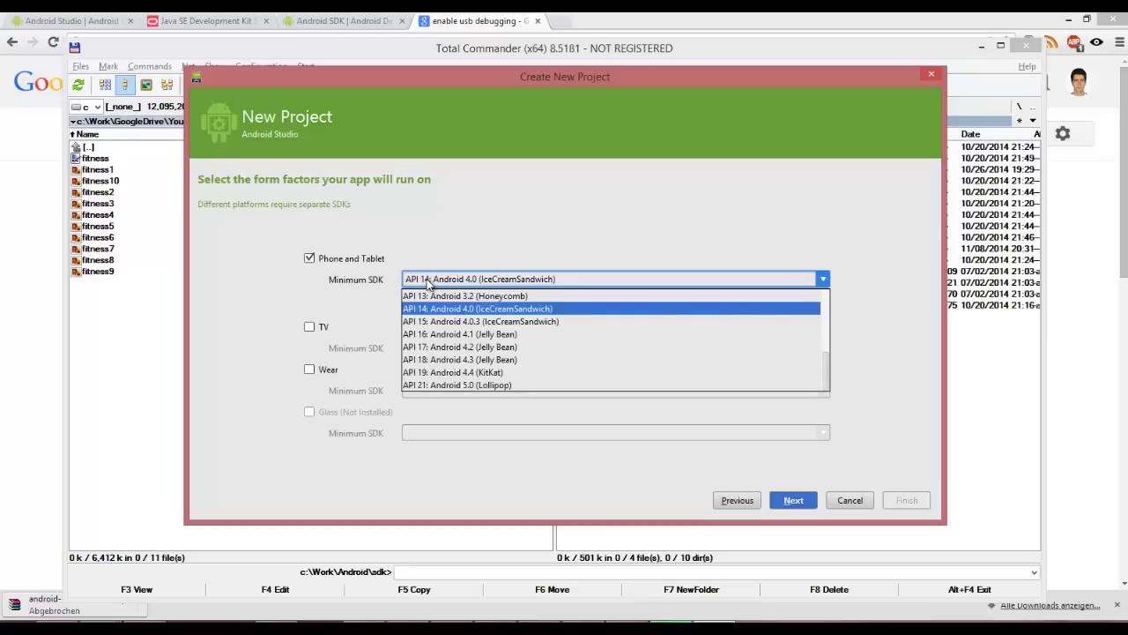
left_click(430, 282)
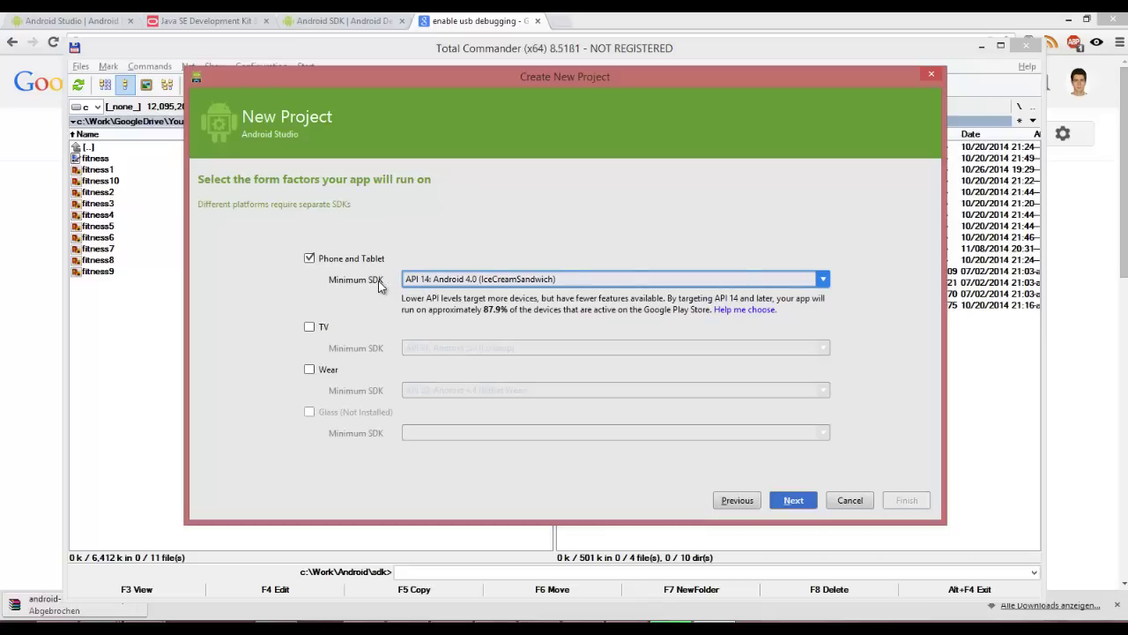
left_click(430, 284)
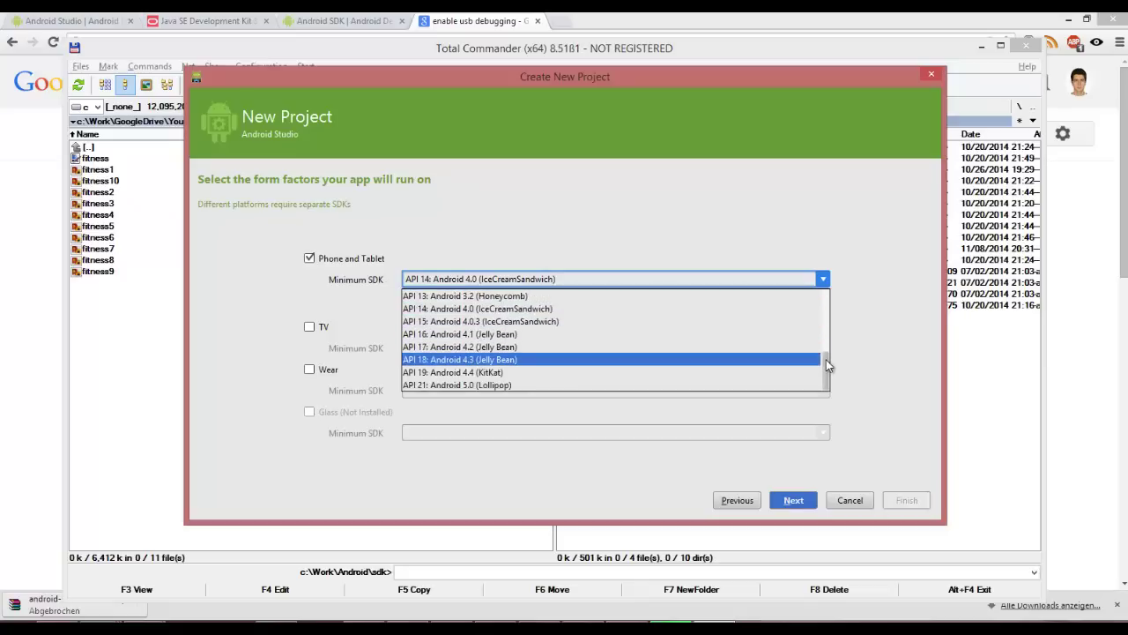
scroll(826, 360, "up", 1)
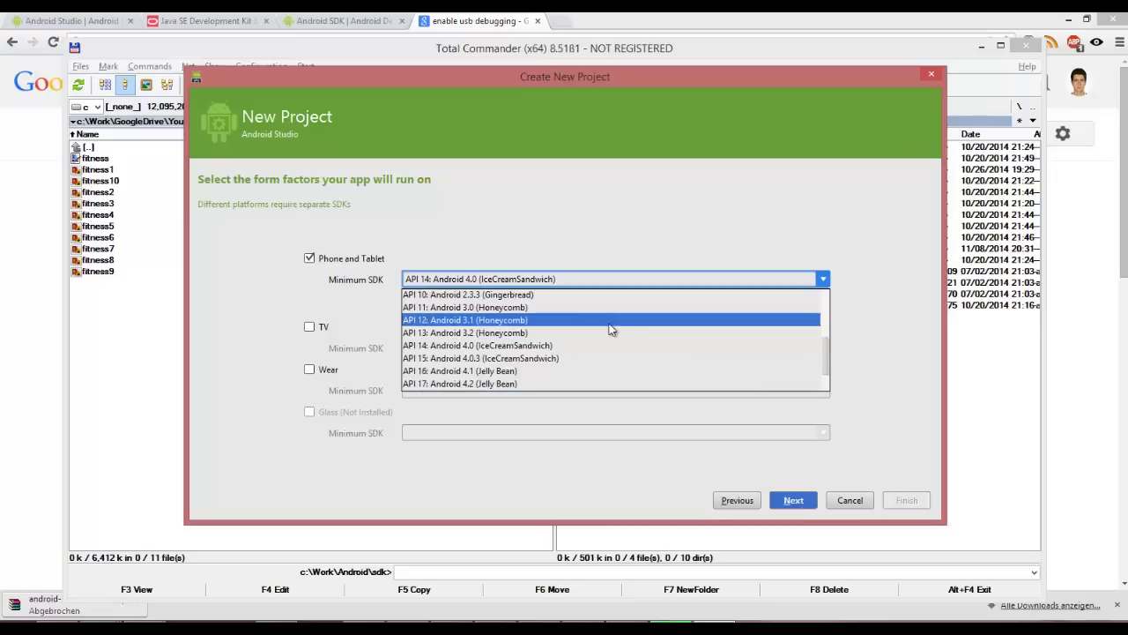
left_click(477, 307)
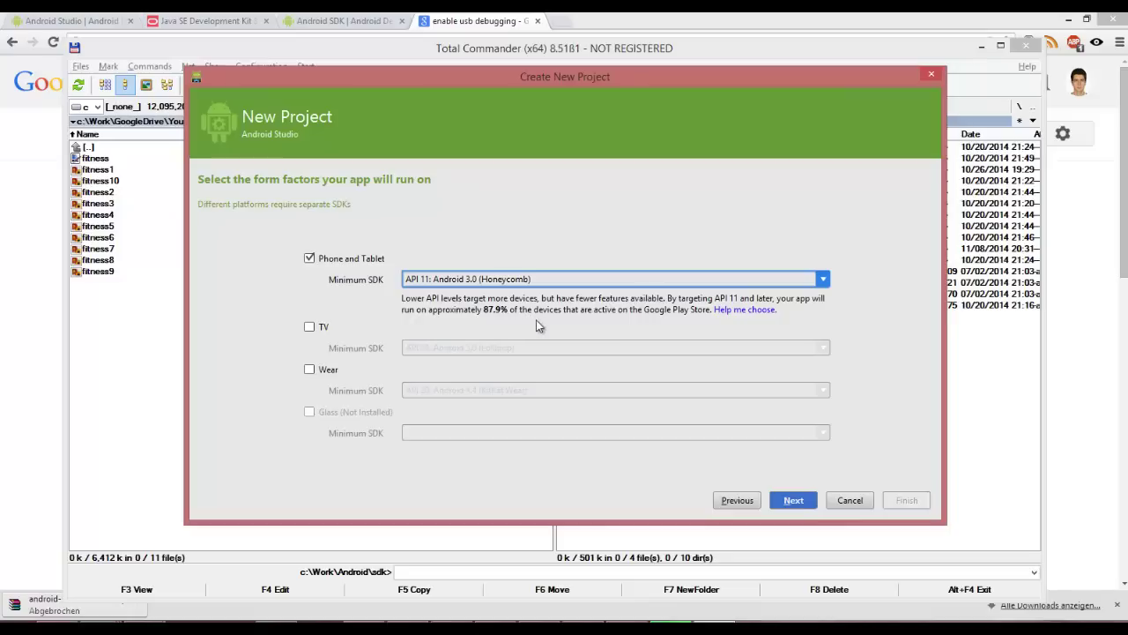
left_click(794, 502)
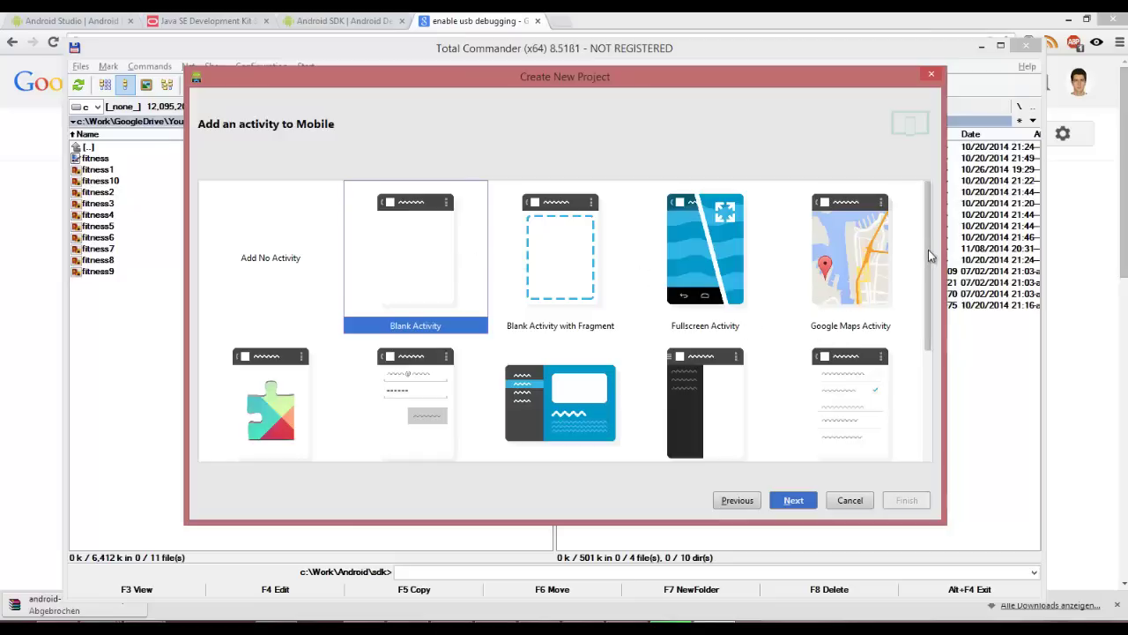
Use the Blank Activity template with the default MainActivity and activity_main names and finish creating the project
scroll(927, 267, "down", 2)
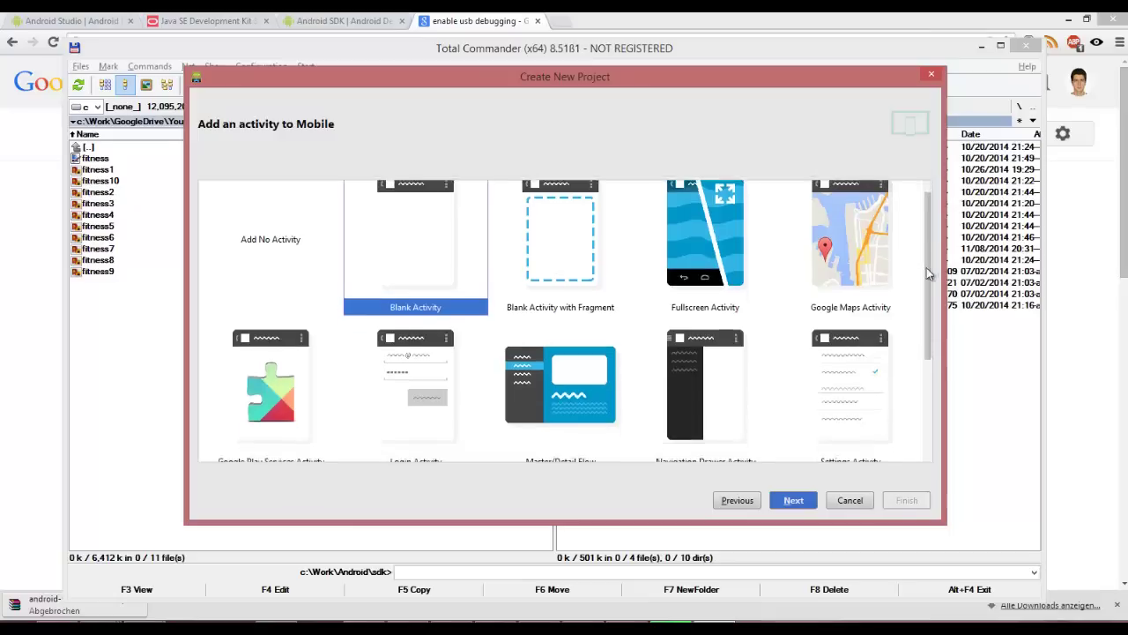
scroll(926, 266, "up", 2)
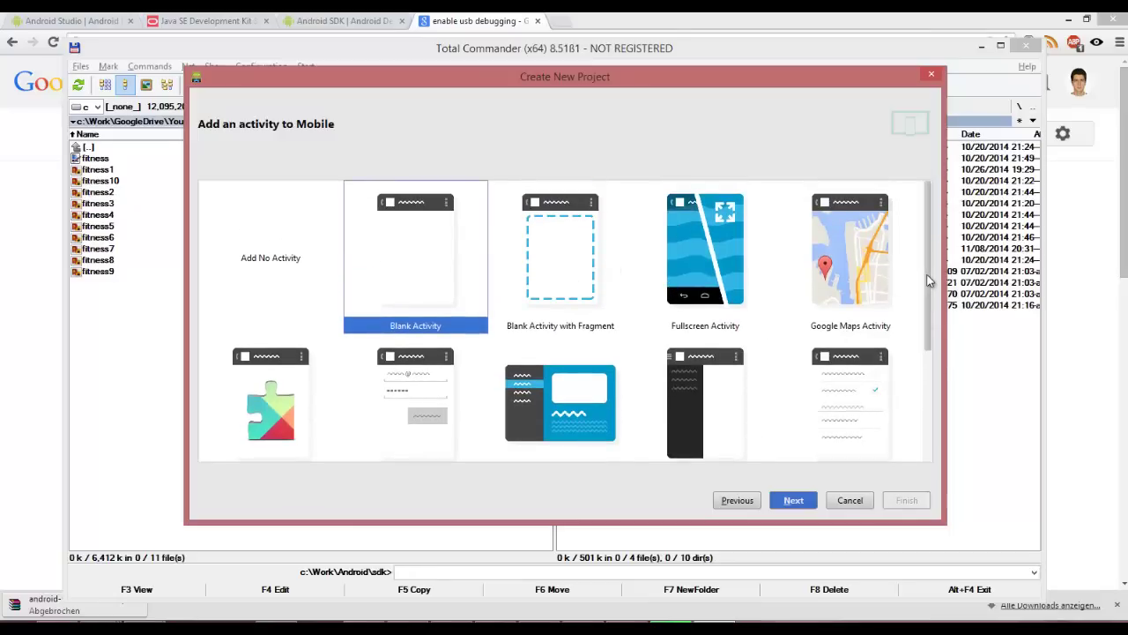
left_click_drag(929, 280, 909, 255)
left_click(792, 500)
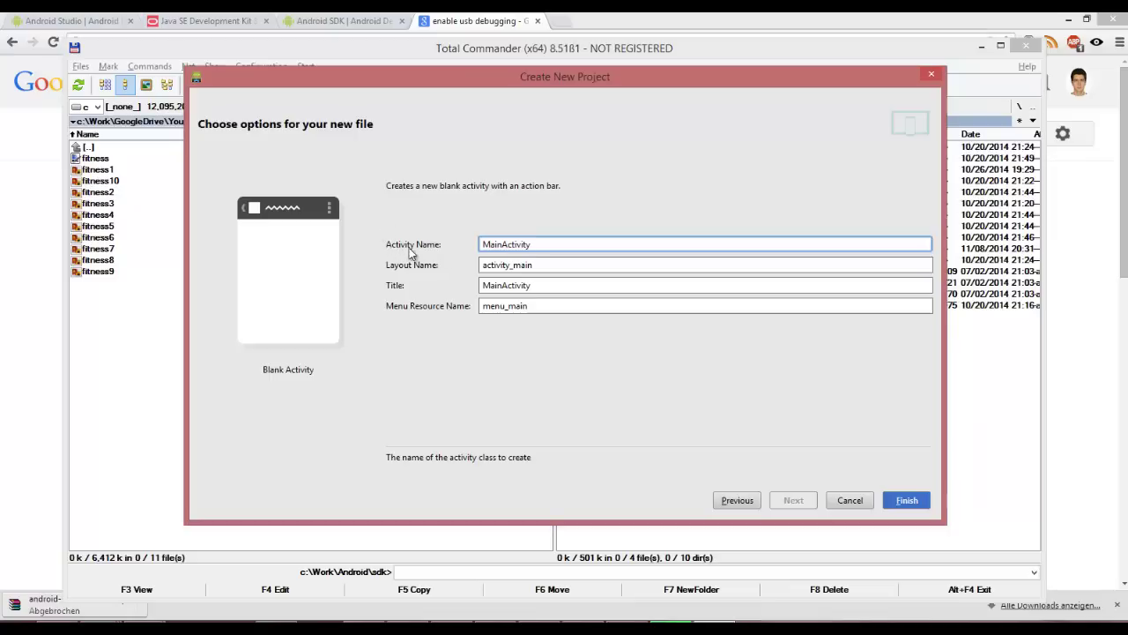
left_click(502, 244)
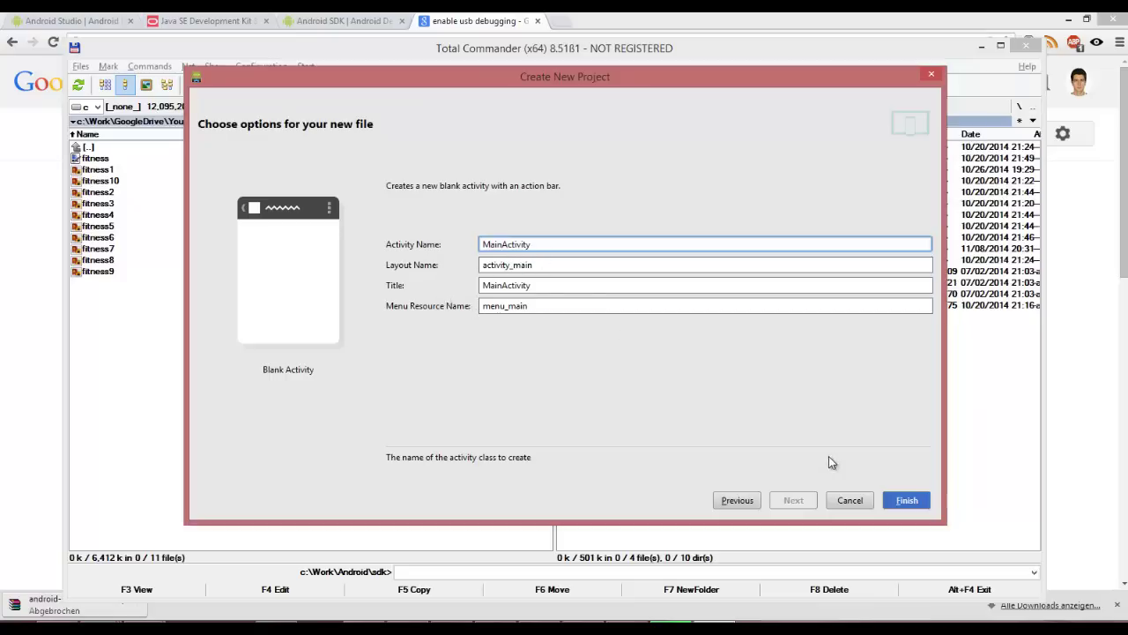
left_click(906, 501)
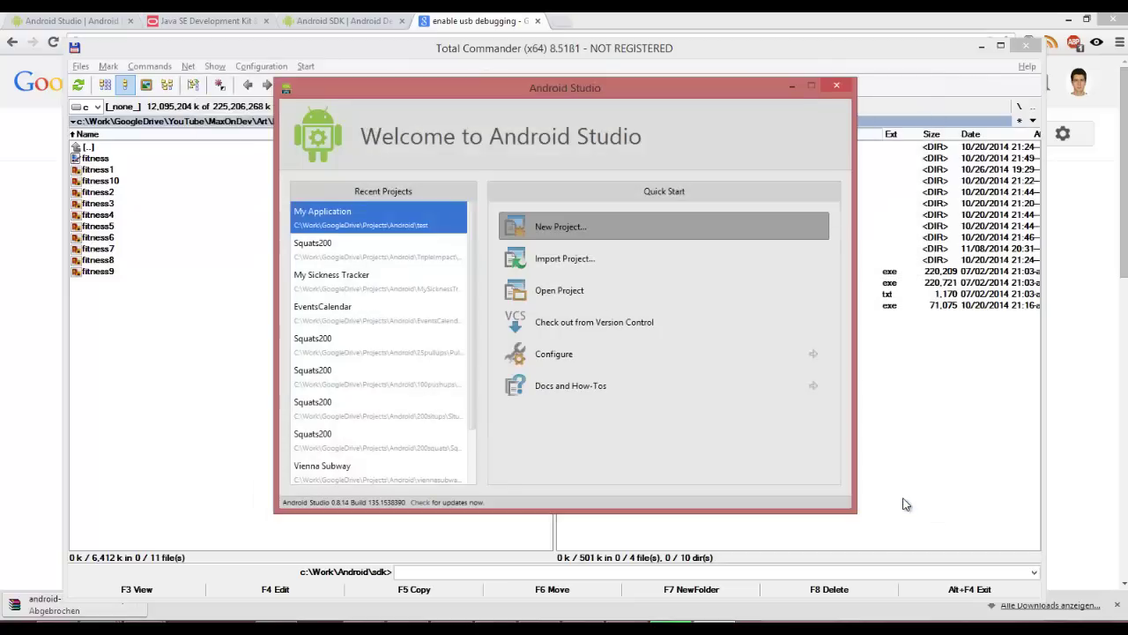